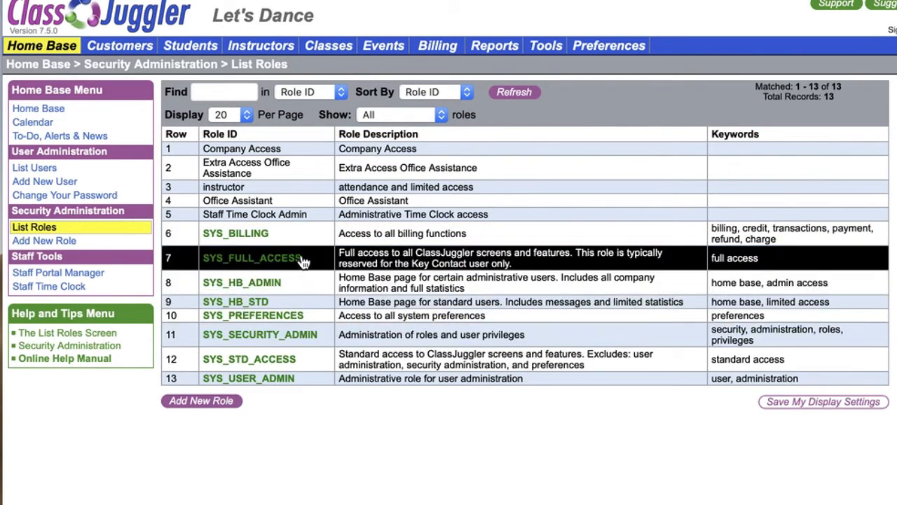
Add the staff_tc_user privilege to the instructor role with the Add access level, searching the privileges for "staff".
click(238, 188)
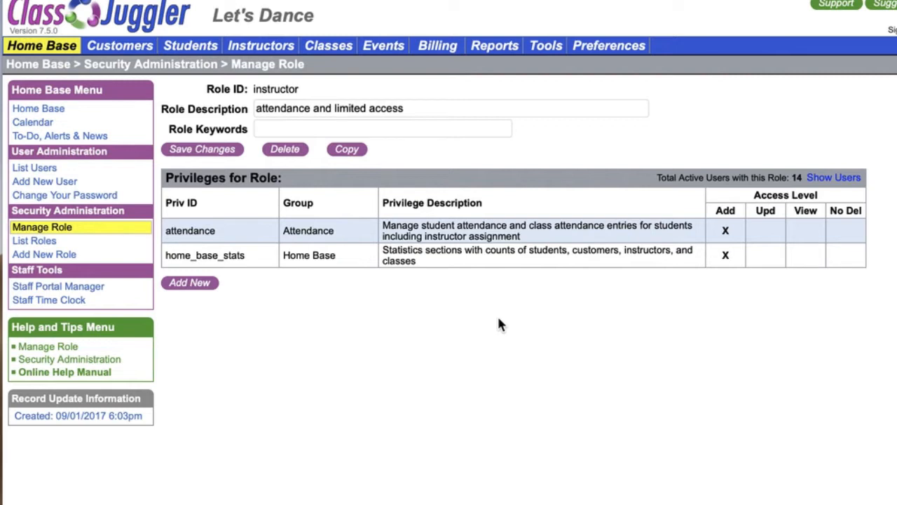
click(190, 283)
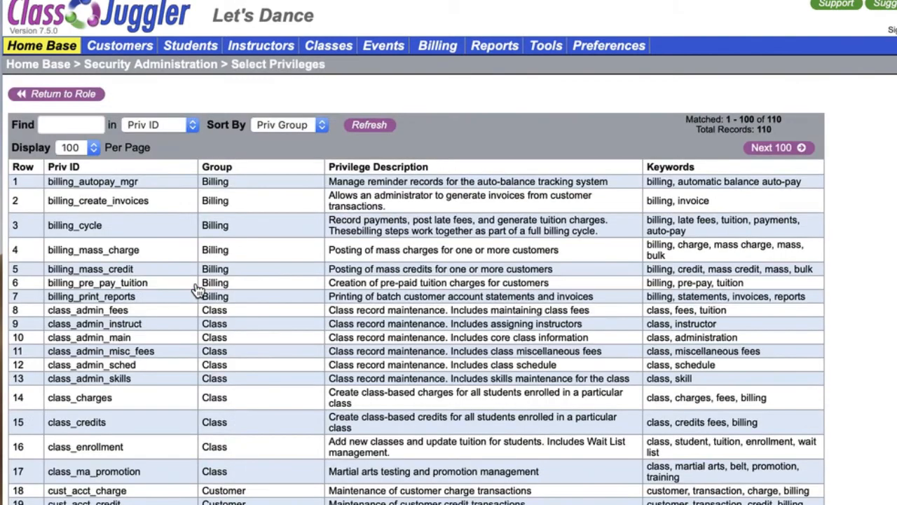
click(65, 124)
text(staff)
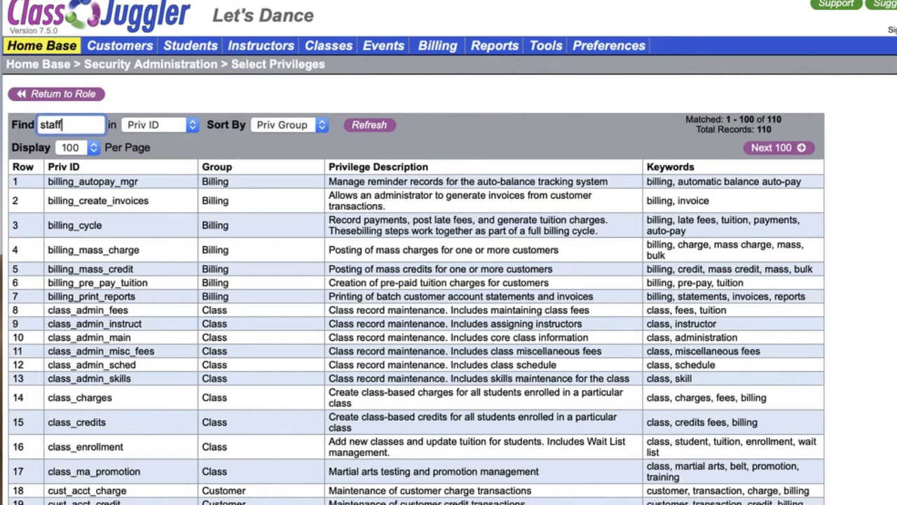
click(382, 130)
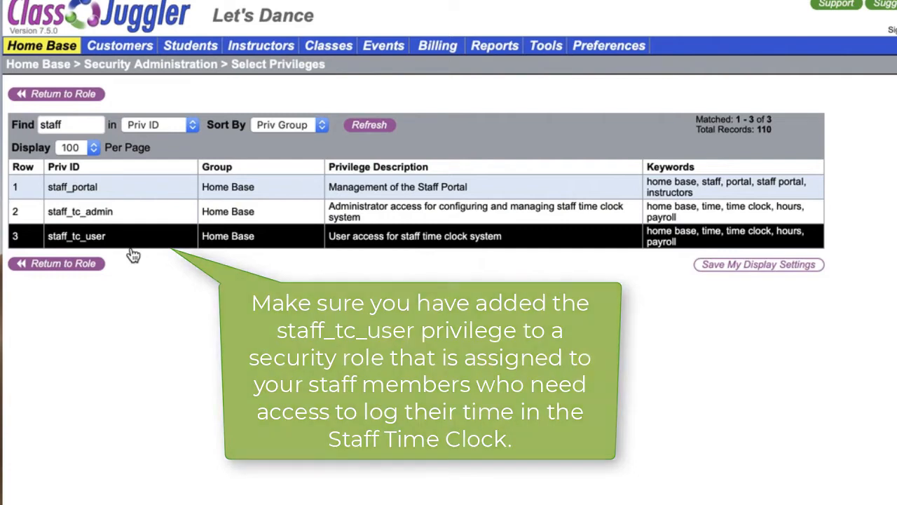
click(131, 248)
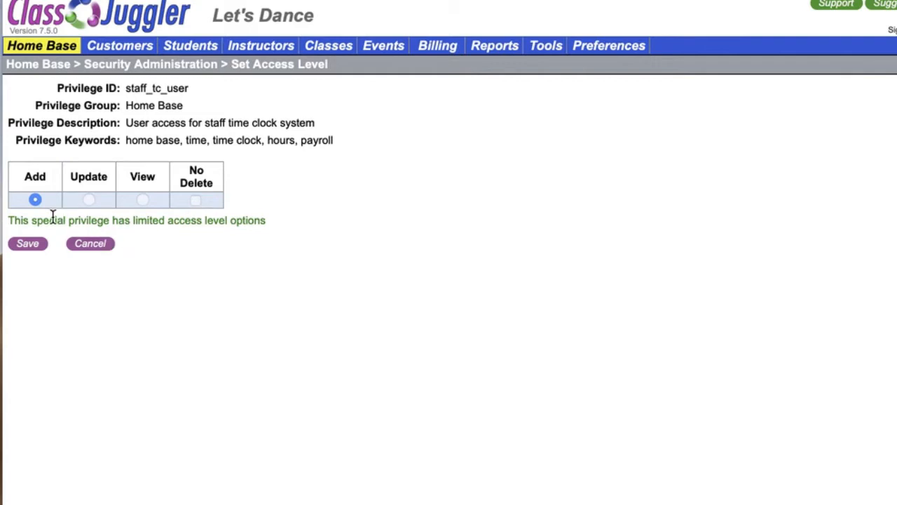
click(28, 245)
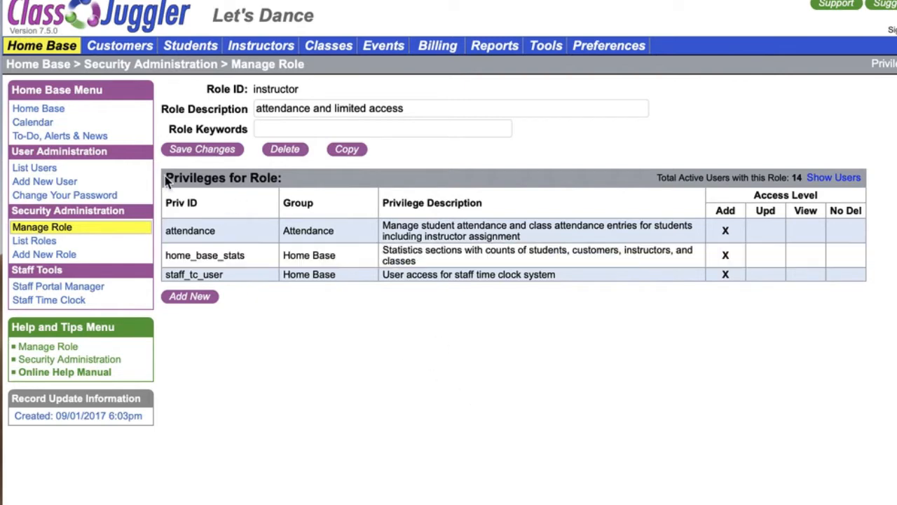
Set the first listed user's pay rate to $35.00 with the Per Class rate type and save the profile.
click(36, 170)
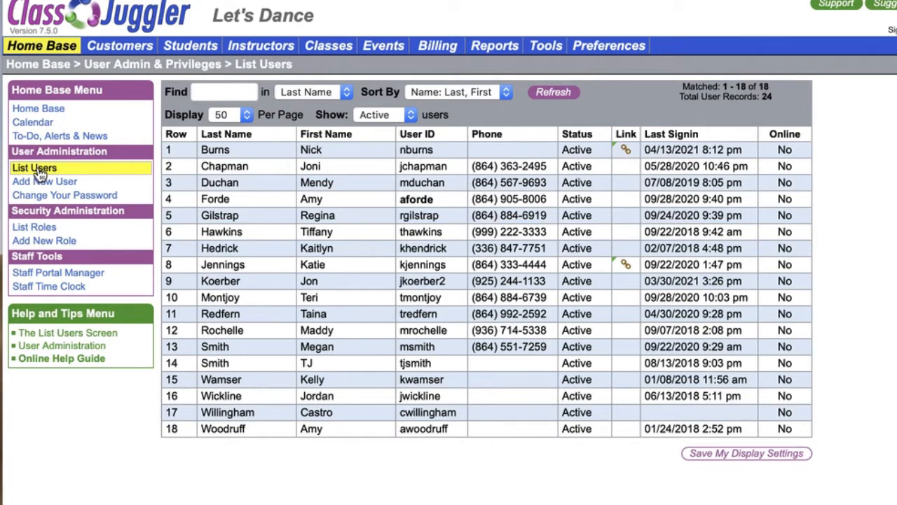
click(394, 157)
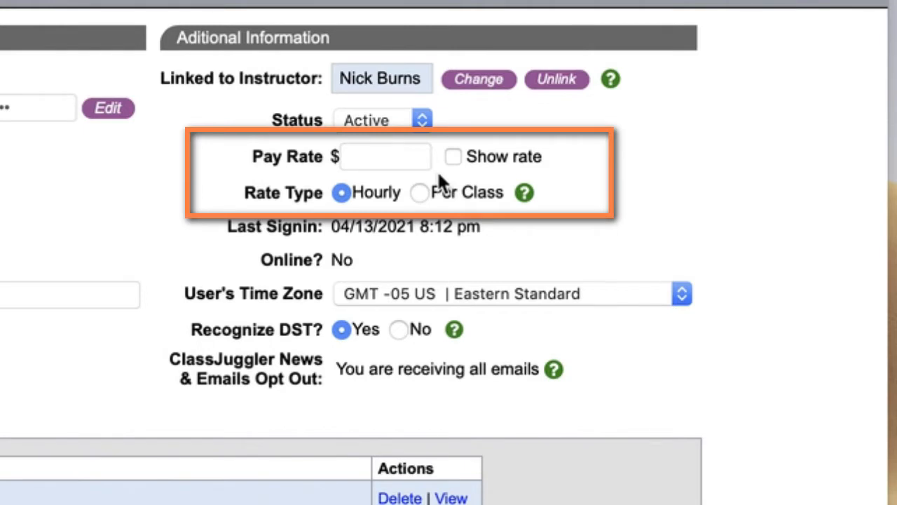
click(402, 161)
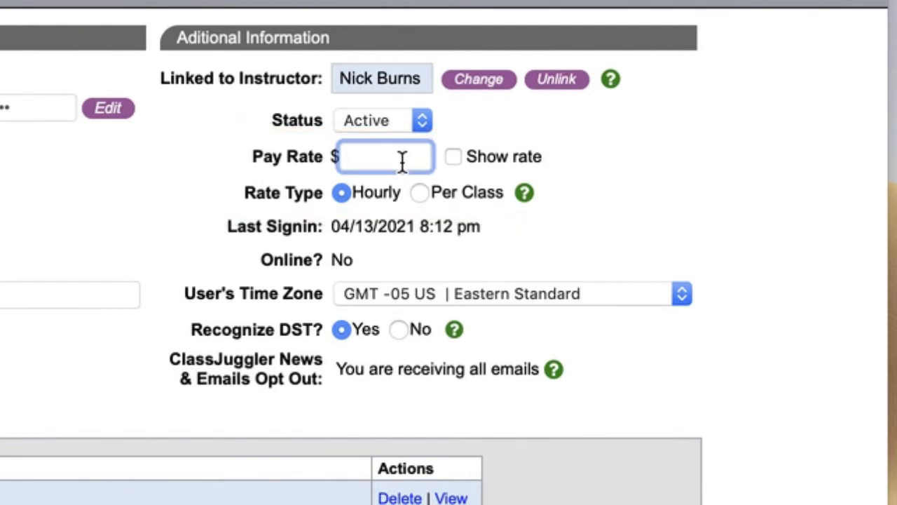
text(35.00)
click(420, 194)
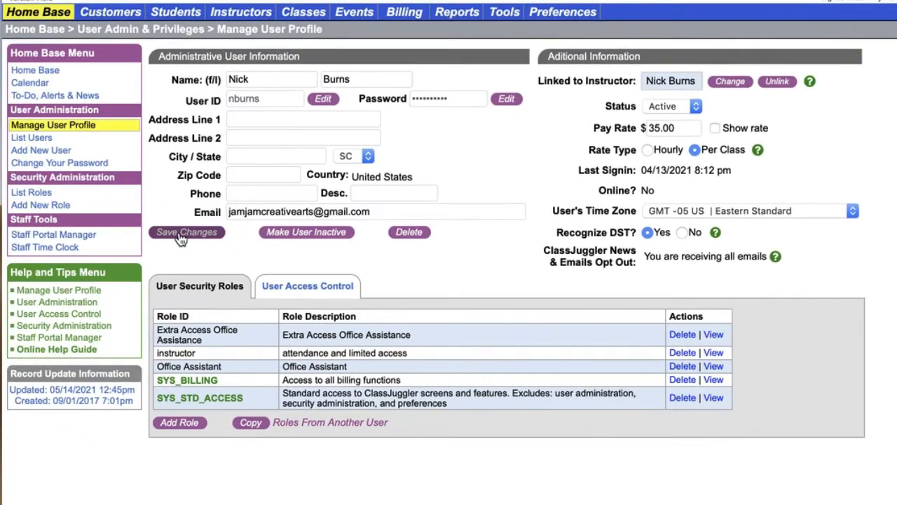
click(184, 235)
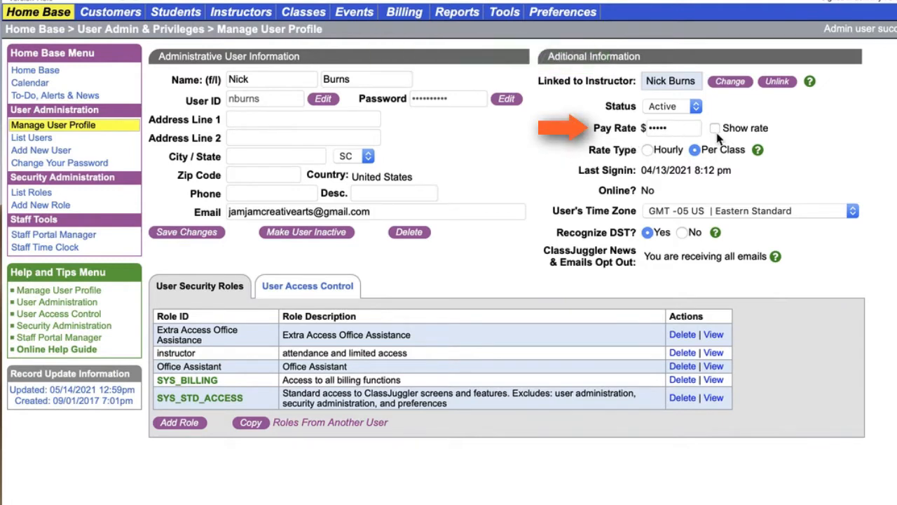
Toggle the display of the user's masked pay rate to check the saved amount.
click(742, 132)
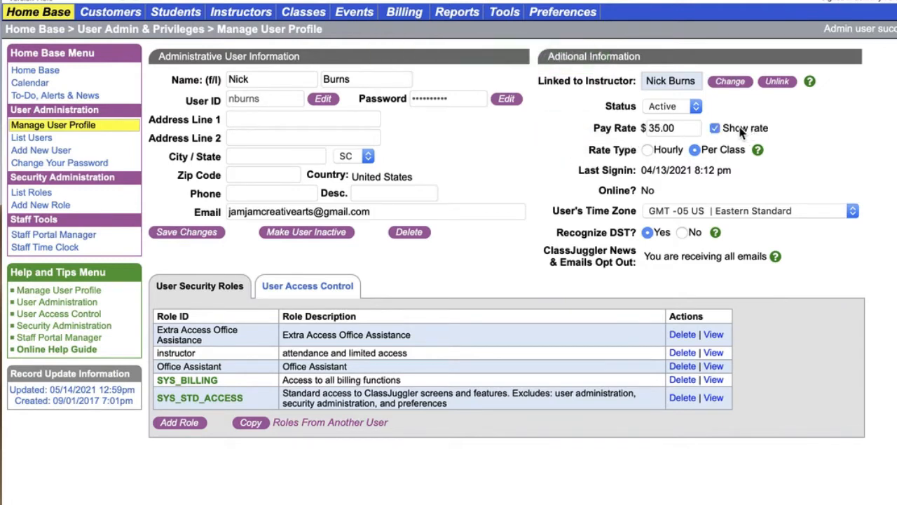
click(742, 132)
click(742, 133)
click(741, 132)
Save the staff time clock settings with Bi-Weekly pay frequency, reviewing the payroll start date calendar.
click(45, 248)
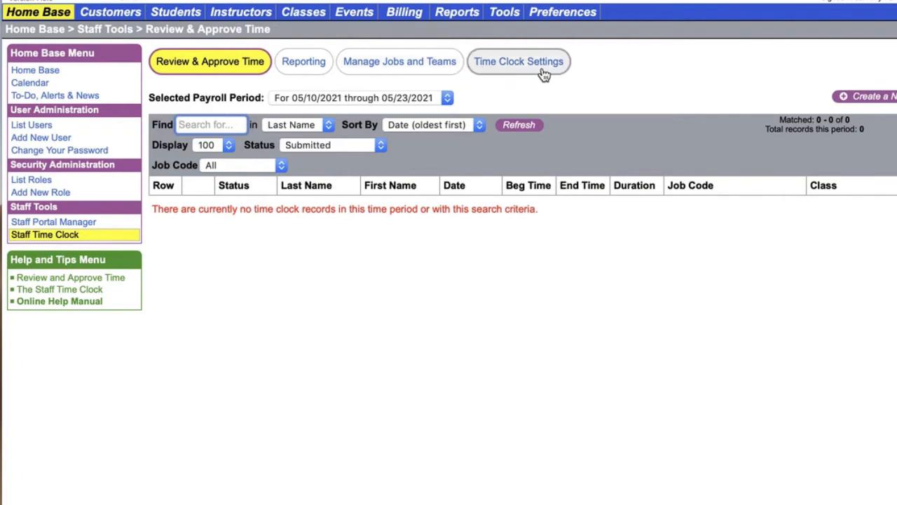
click(543, 73)
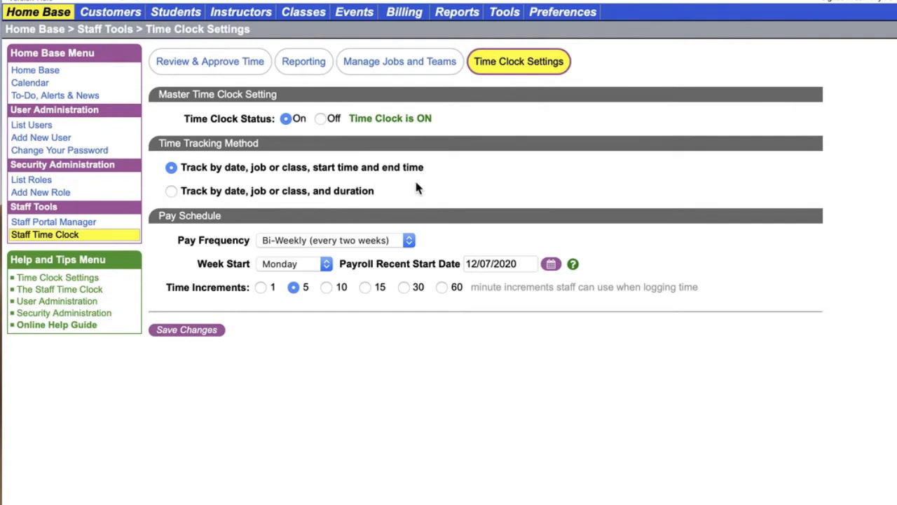
click(409, 240)
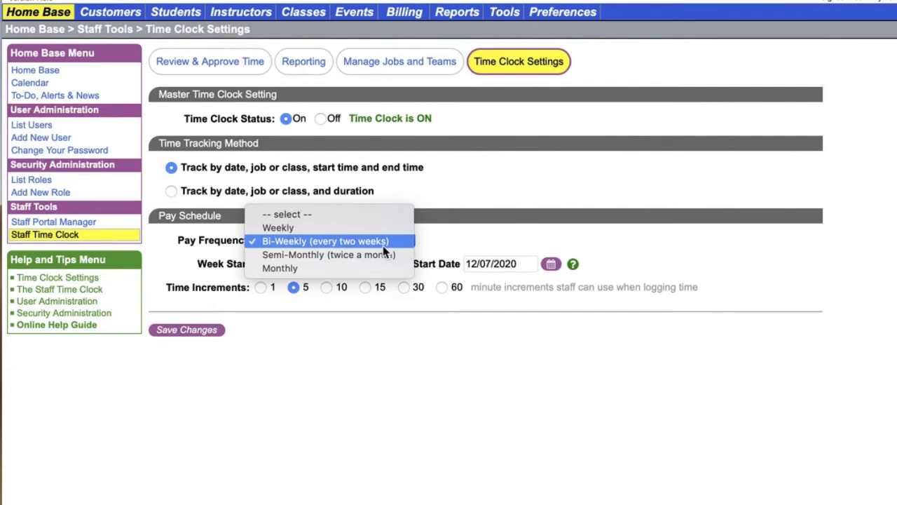
click(383, 245)
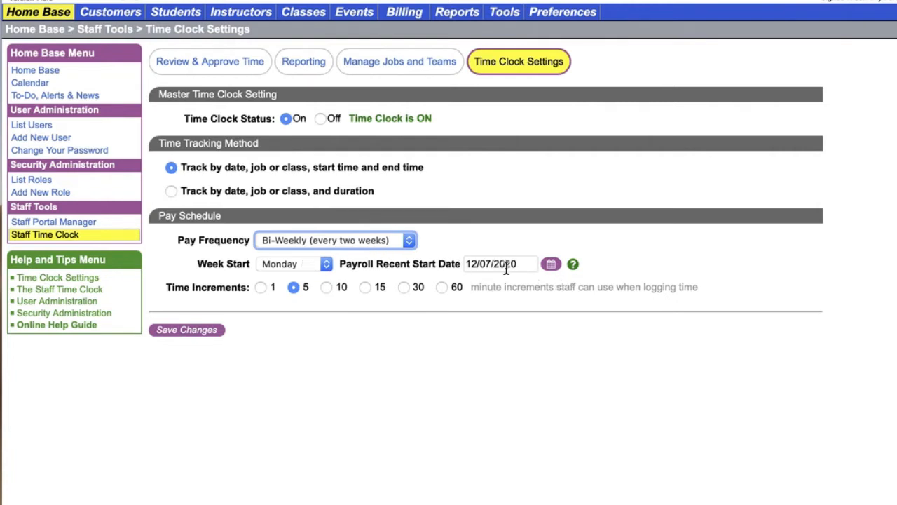
click(551, 266)
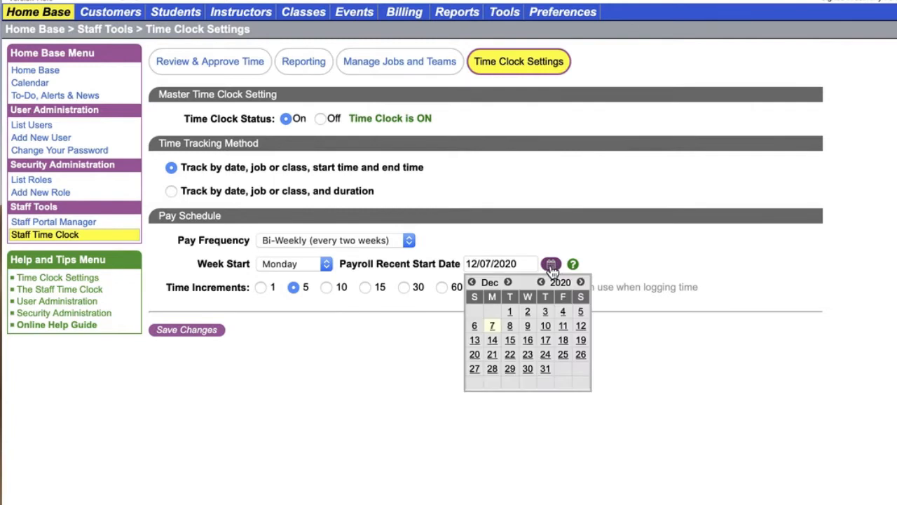
click(512, 240)
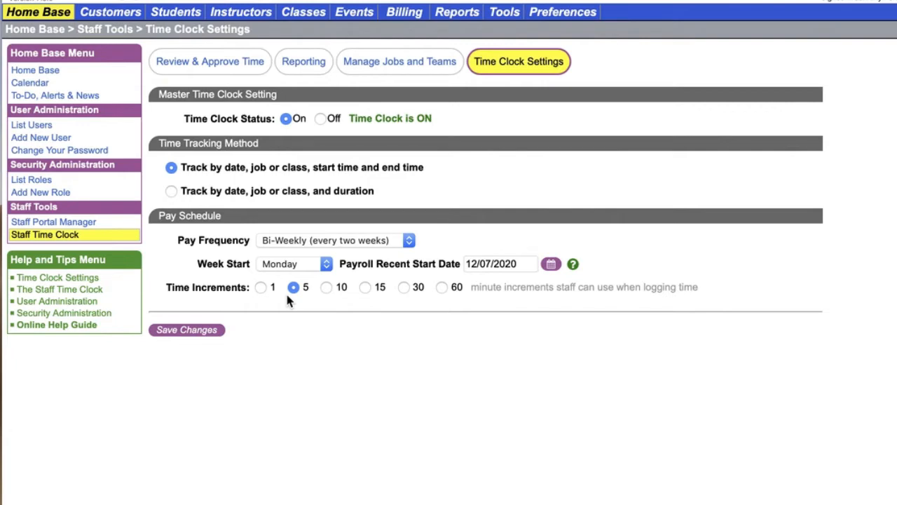
click(187, 334)
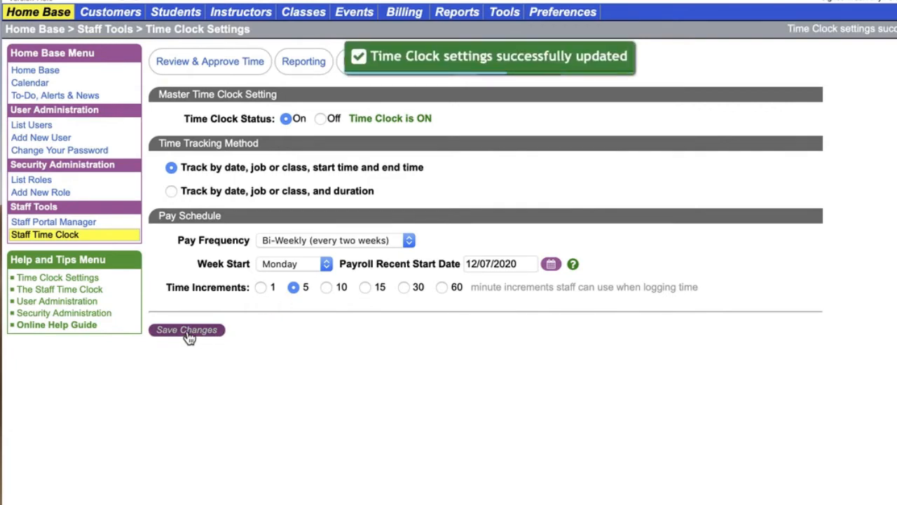
Try the Weekly and Semi-Monthly pay frequencies in the pay schedule and return it to Bi-Weekly.
click(396, 239)
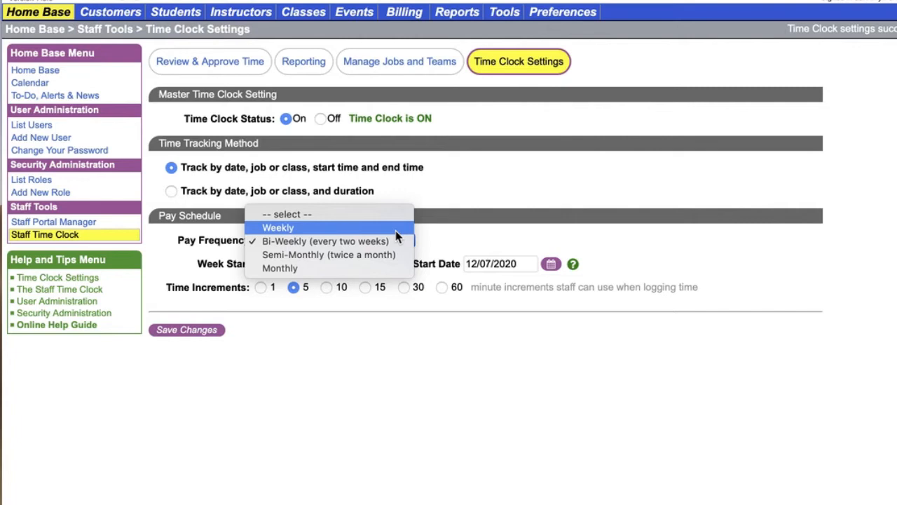
click(396, 230)
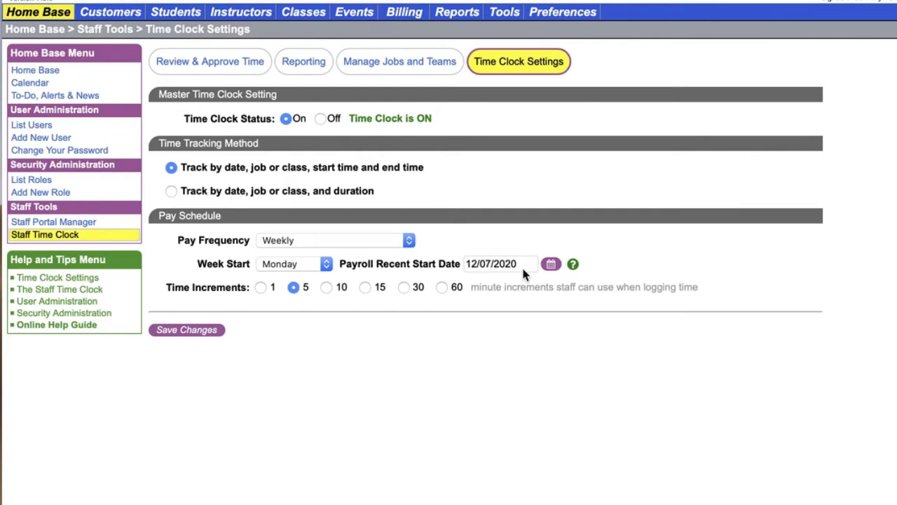
click(410, 240)
click(375, 283)
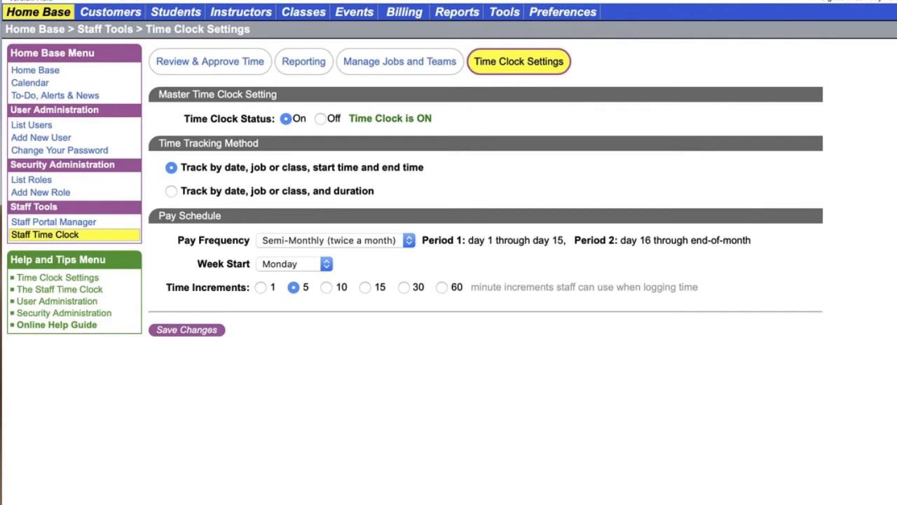
click(400, 240)
click(397, 255)
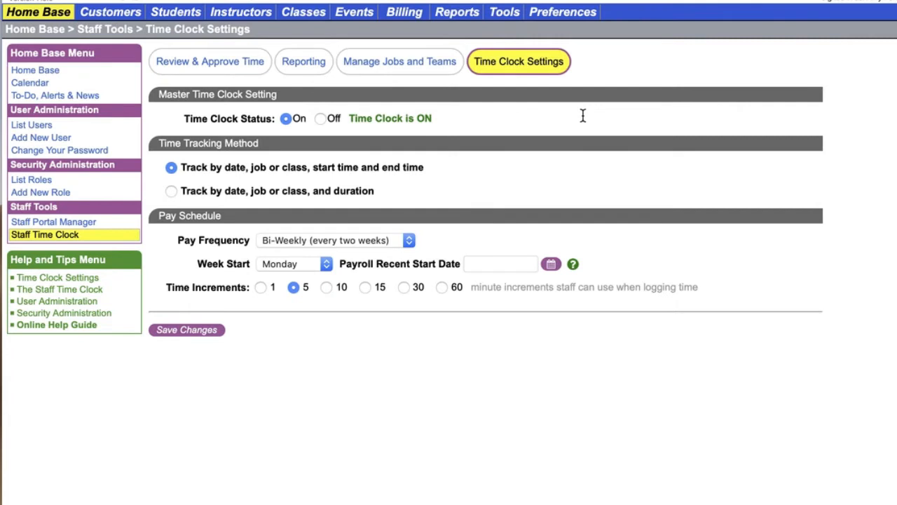
Review the Birthday Party job's hourly rate override and team links, and return to the job list.
click(401, 64)
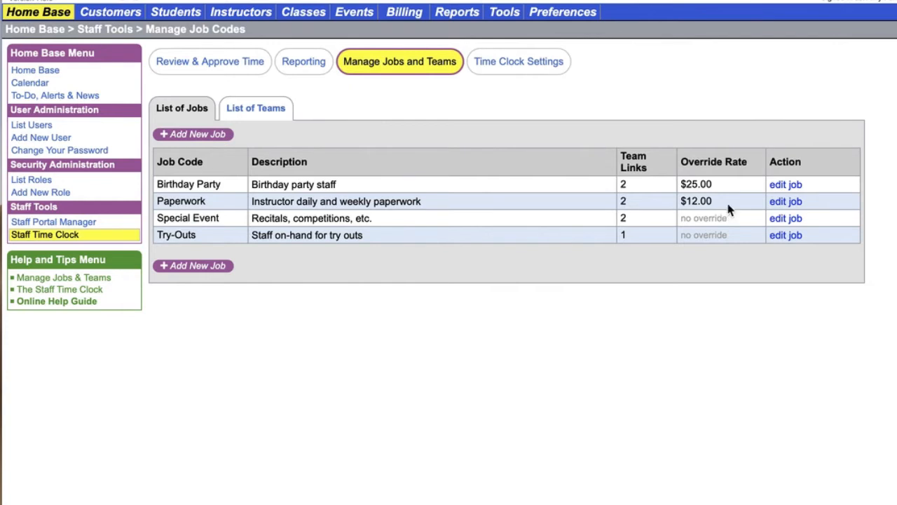
click(790, 188)
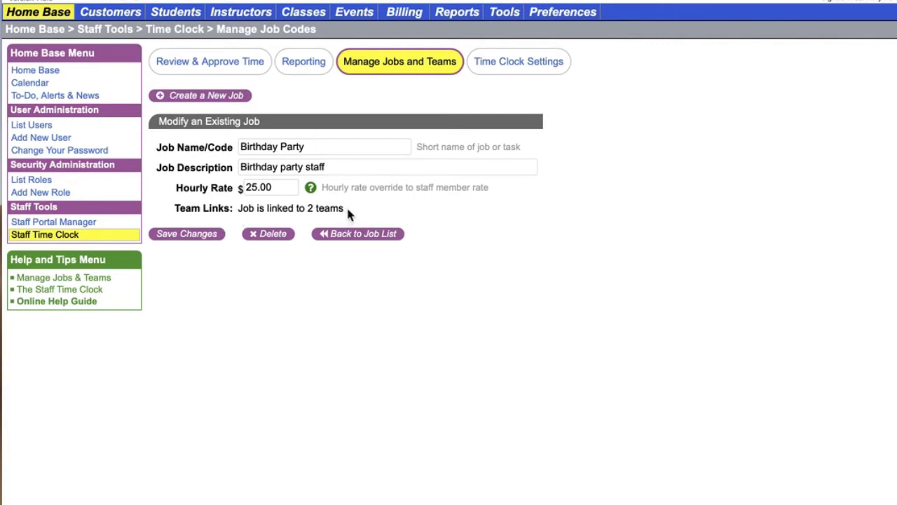
drag(344, 208, 239, 212)
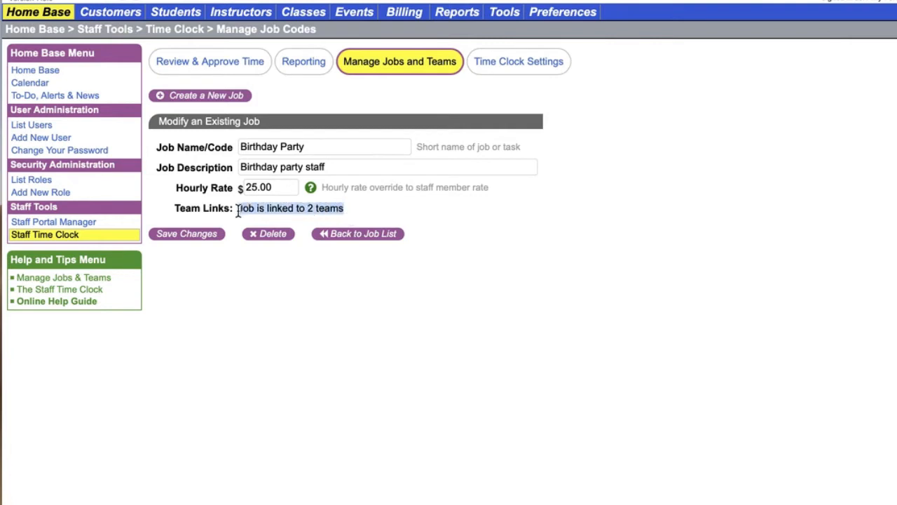
click(457, 210)
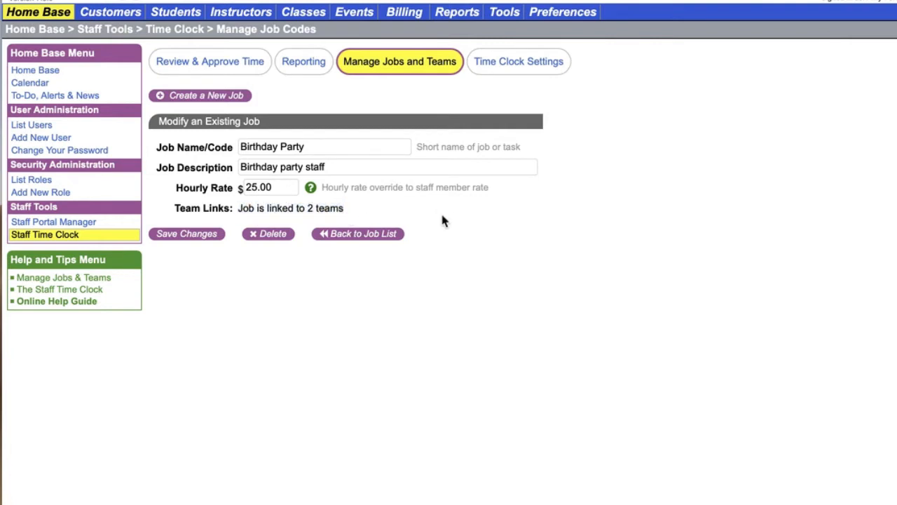
click(361, 242)
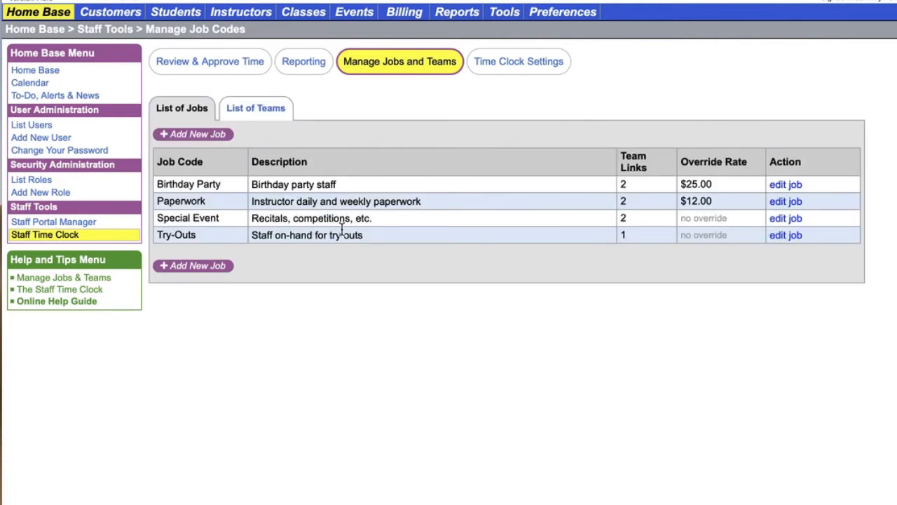
Link the Paperwork job to the Admin team and return to the team list.
click(262, 115)
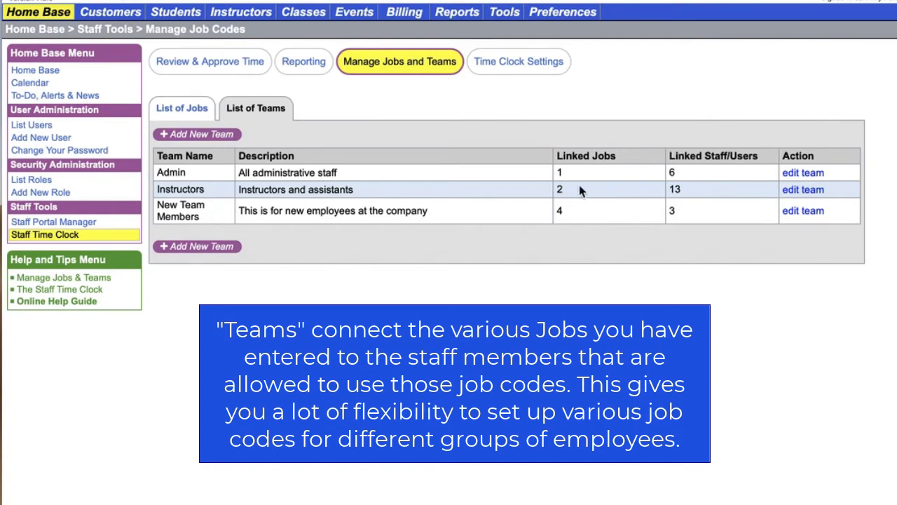
click(804, 174)
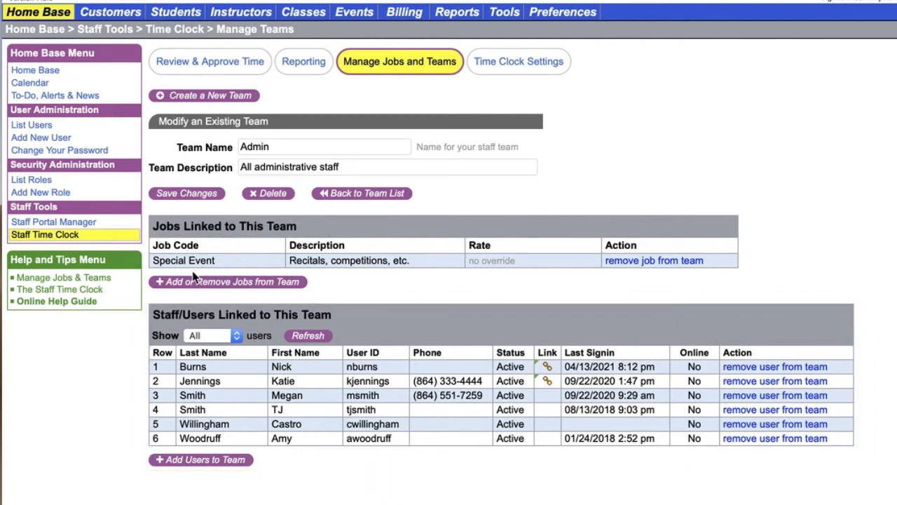
click(238, 282)
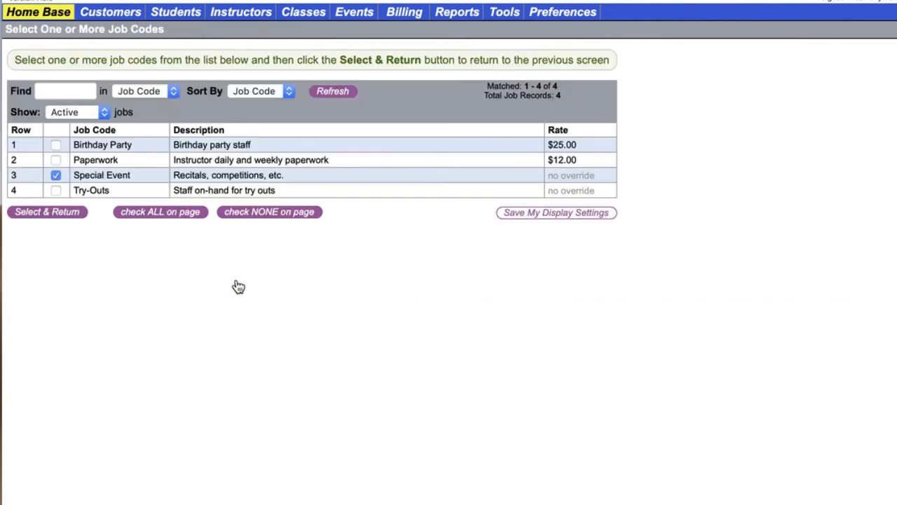
click(55, 160)
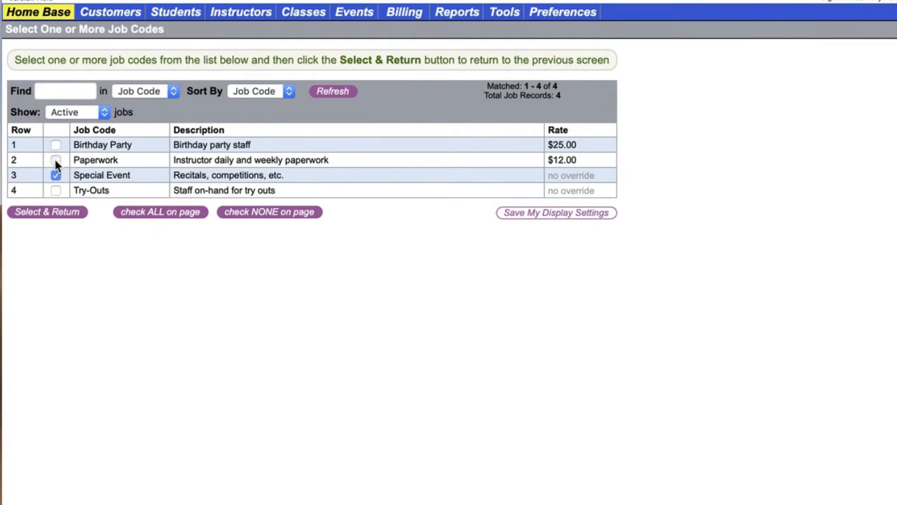
click(47, 212)
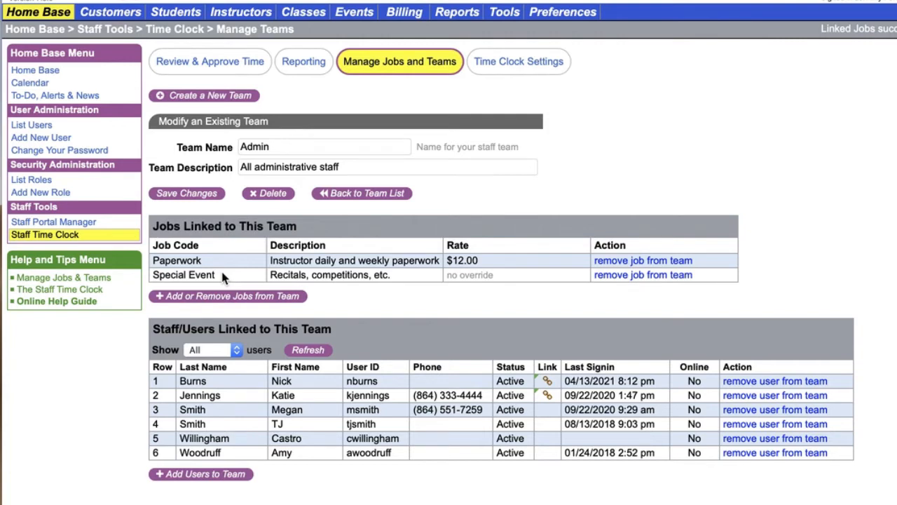
click(356, 202)
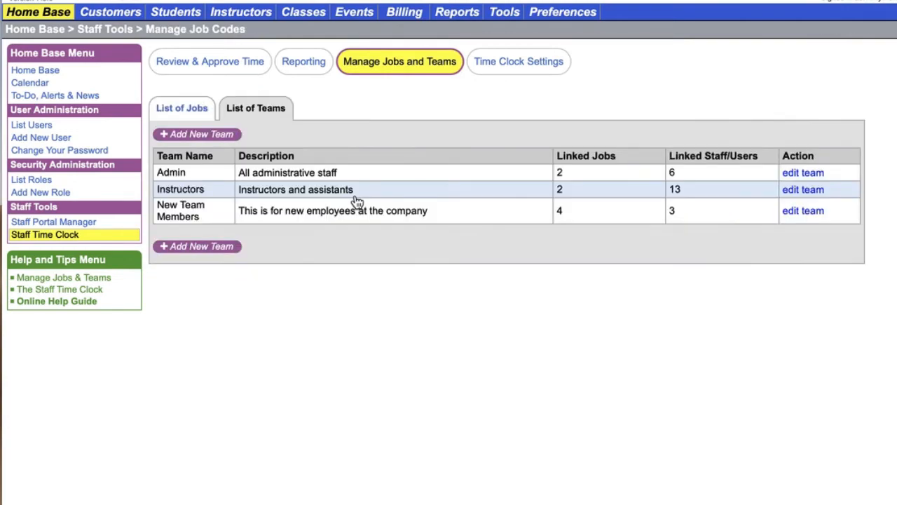
Link the Special Event and Try-Outs jobs to the Instructors team.
click(797, 192)
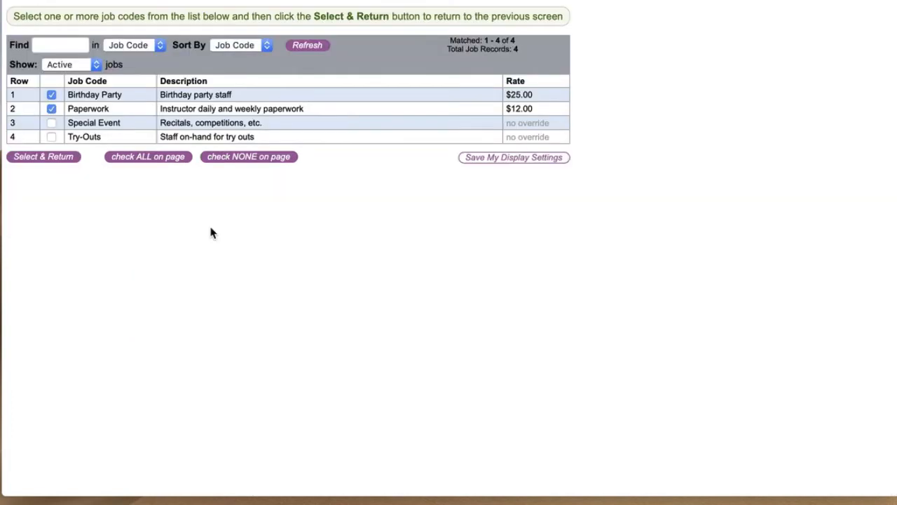
click(51, 123)
click(50, 137)
click(40, 159)
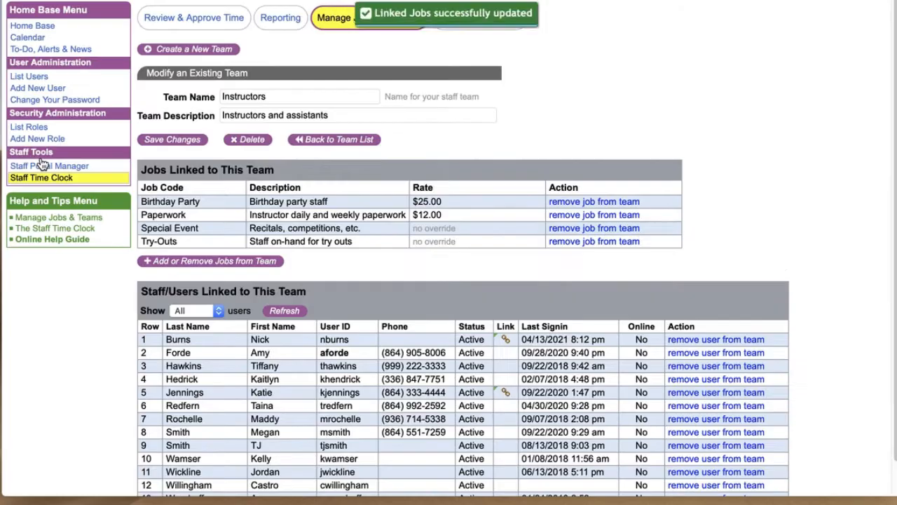
Try to add an already linked staff member to the Instructors team.
scroll(768, 186, down, 1)
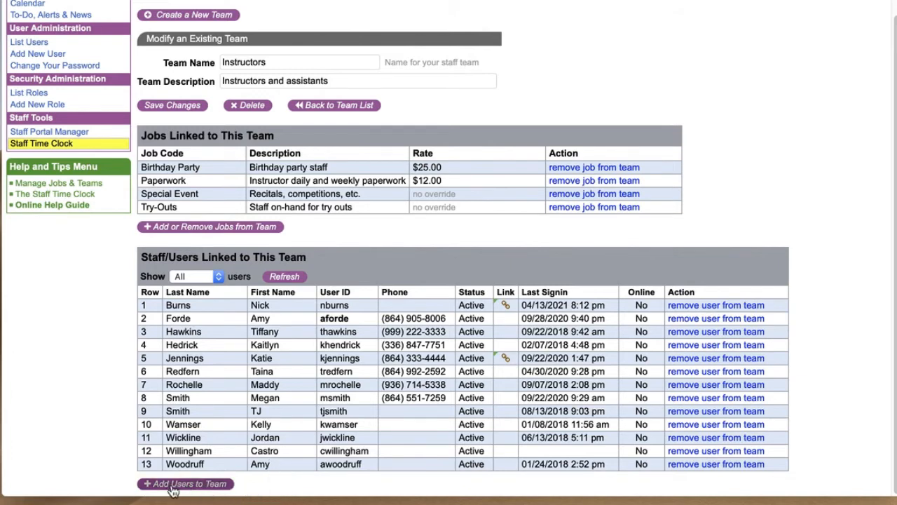
click(194, 484)
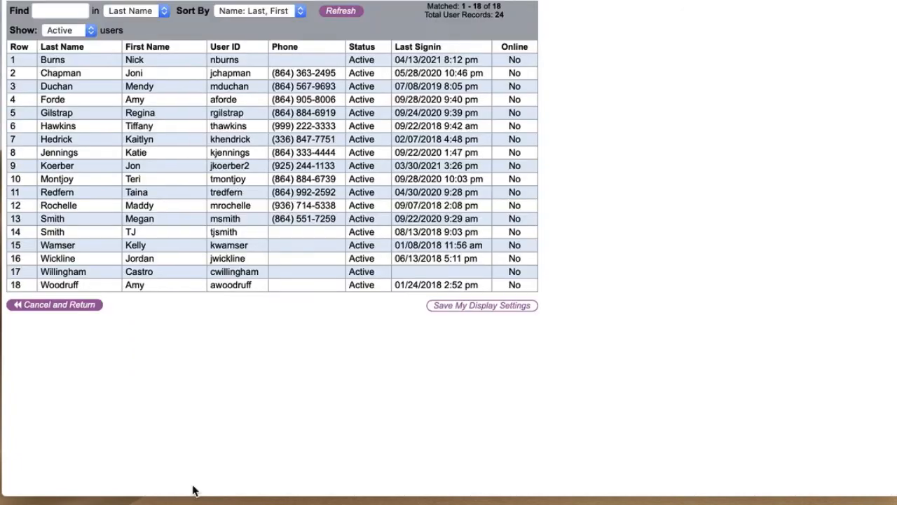
click(59, 264)
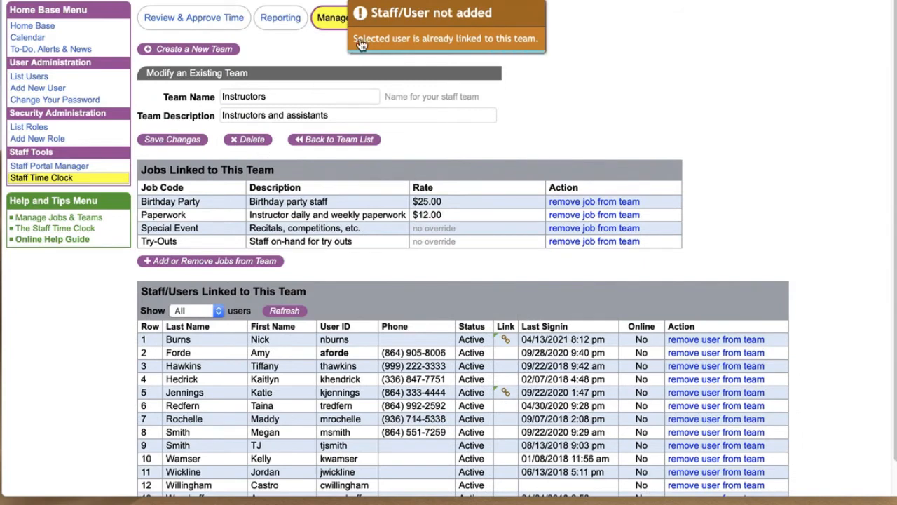
mouse_move(474, 20)
Review the job codes and staff linked to the Instructors team, and return to the team list.
scroll(483, 223, down, 1)
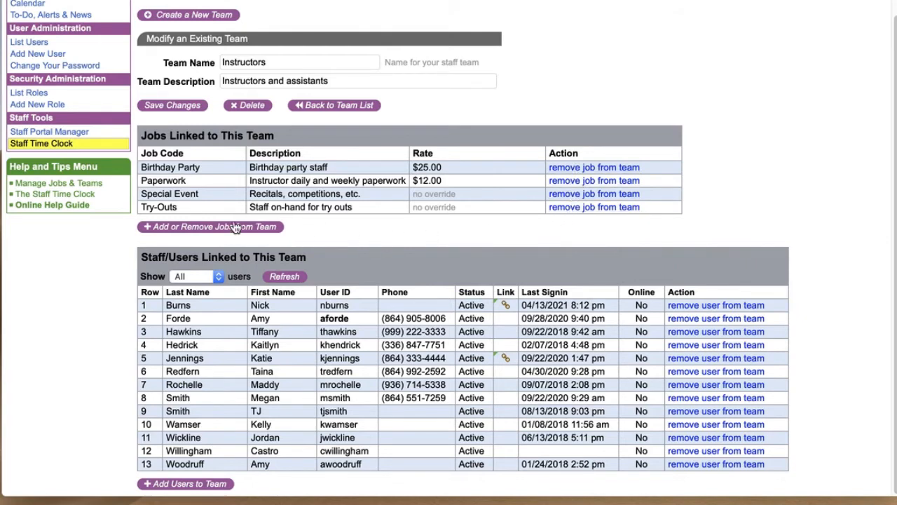
click(206, 230)
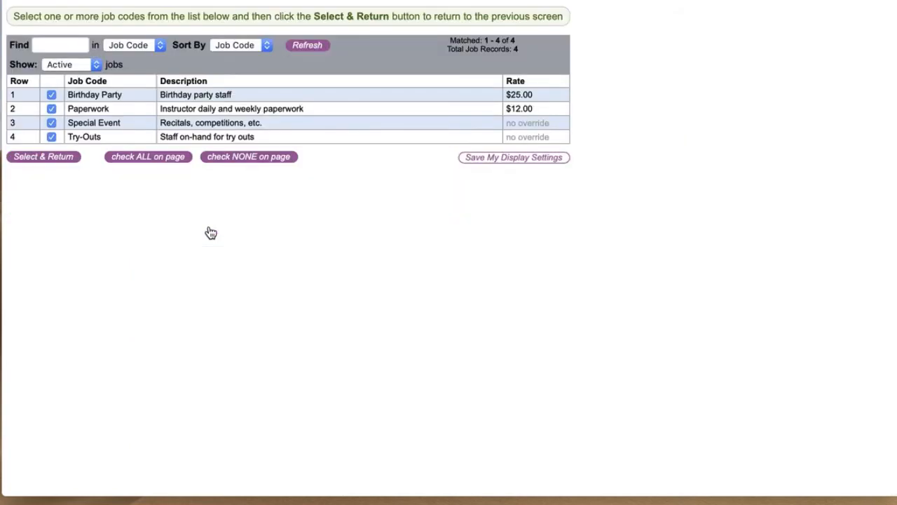
click(50, 166)
scroll(533, 200, down, 2)
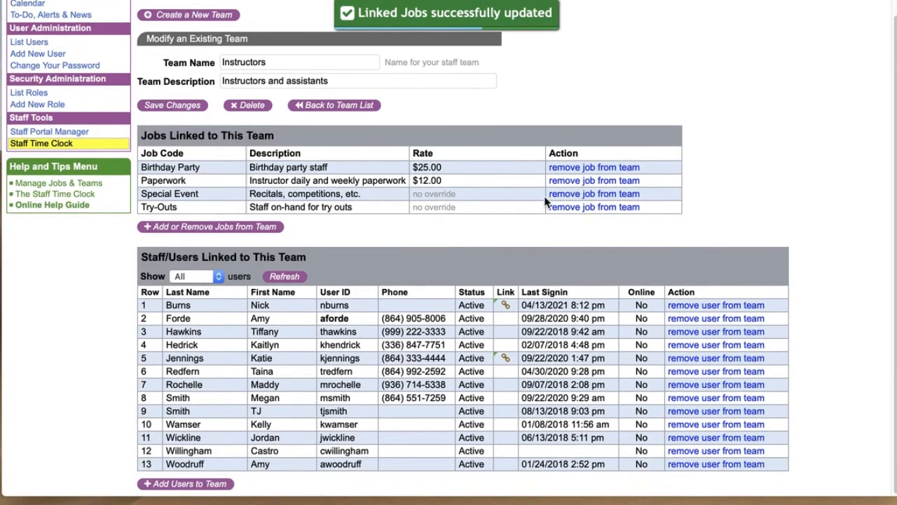
scroll(545, 202, up, 2)
scroll(545, 202, down, 2)
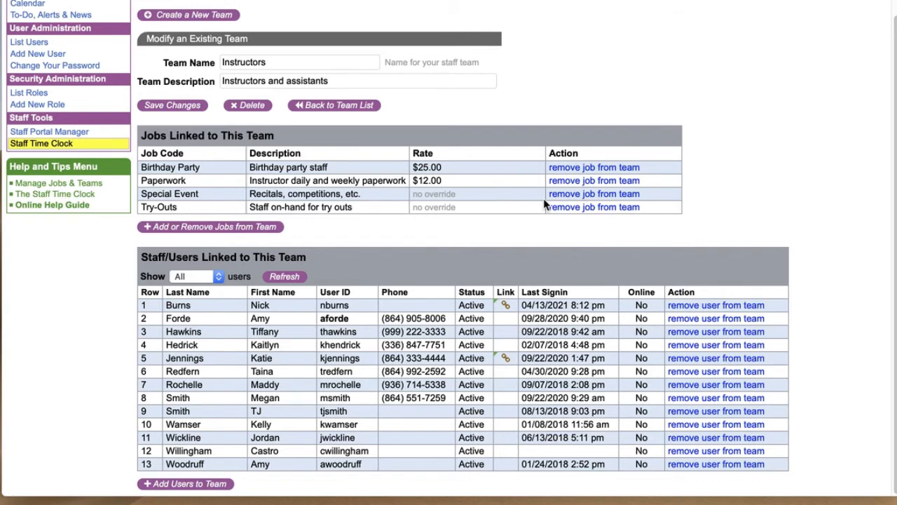
scroll(491, 154, up, 1)
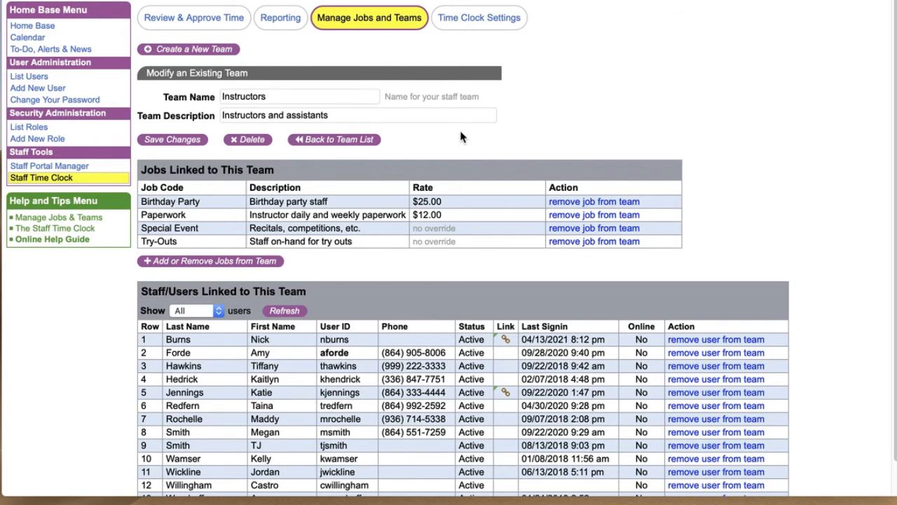
click(329, 142)
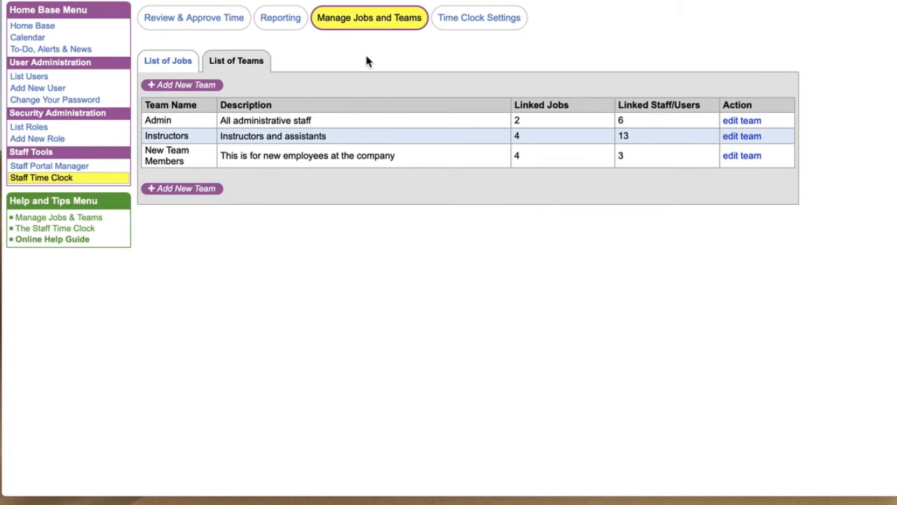
Show submitted time entries for the payroll period 03/15/2021 through 03/28/2021, and try selecting and deselecting all of them.
click(198, 23)
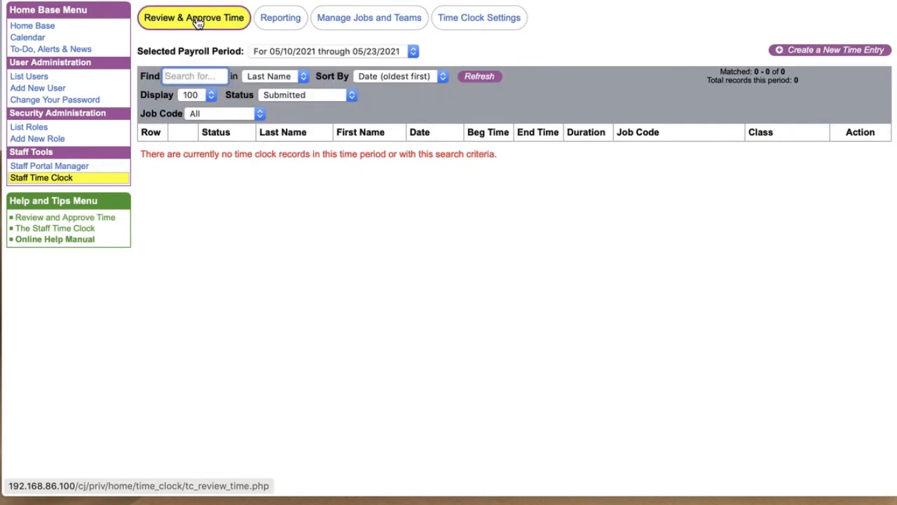
click(414, 56)
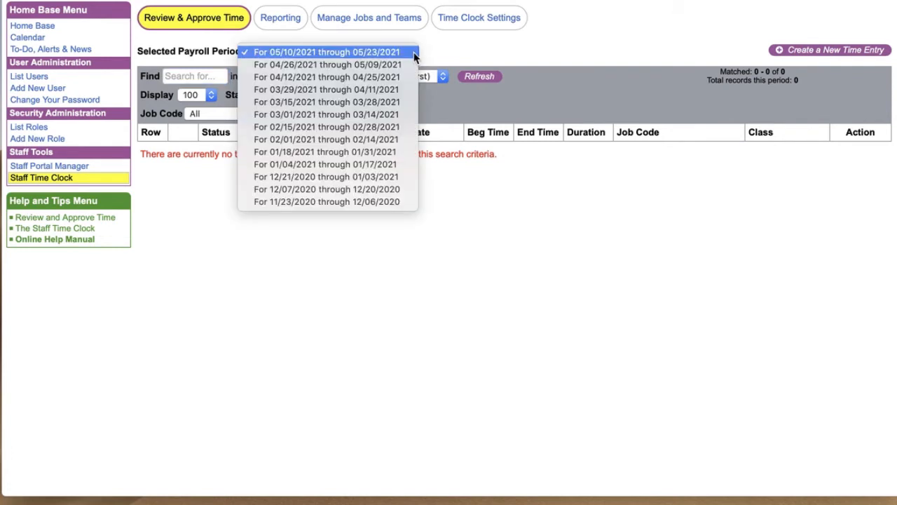
click(404, 106)
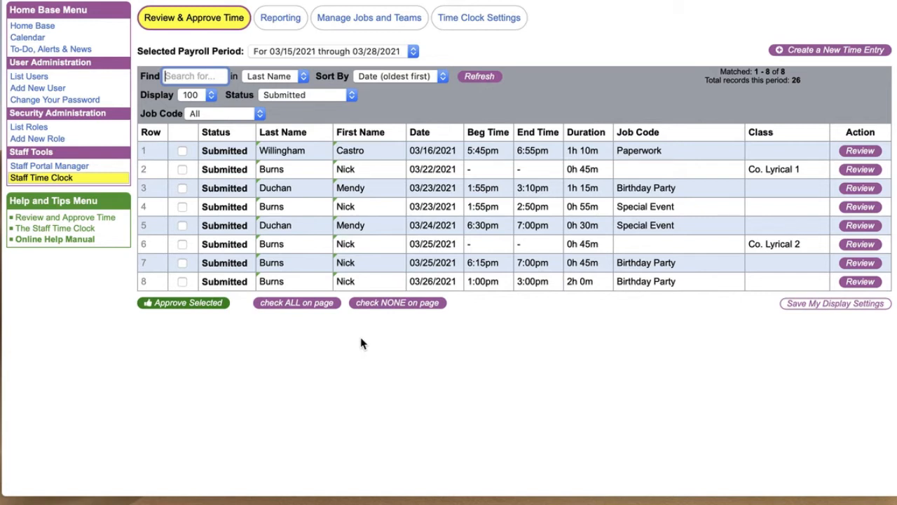
click(292, 305)
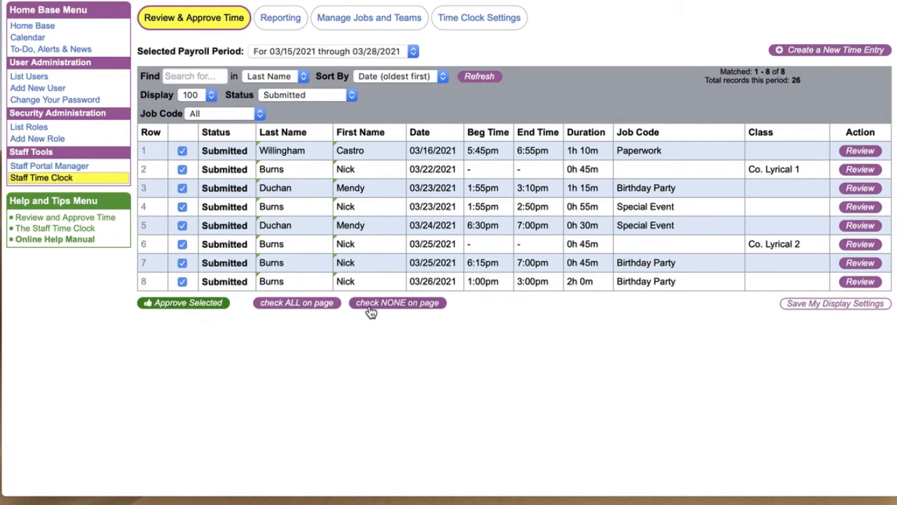
click(394, 303)
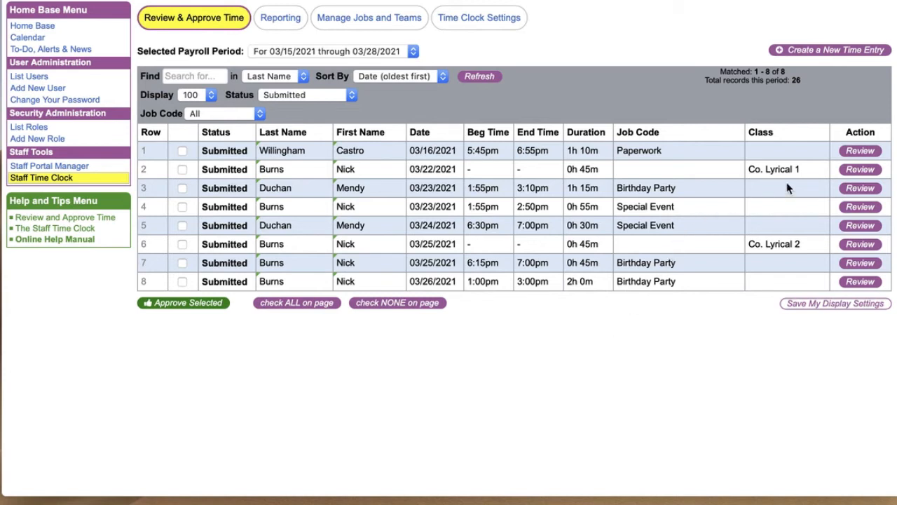
Draft the admin note "Please give me a call about this entry?" on the 03/16/2021 Paperwork entry, and return to the list without saving.
click(861, 152)
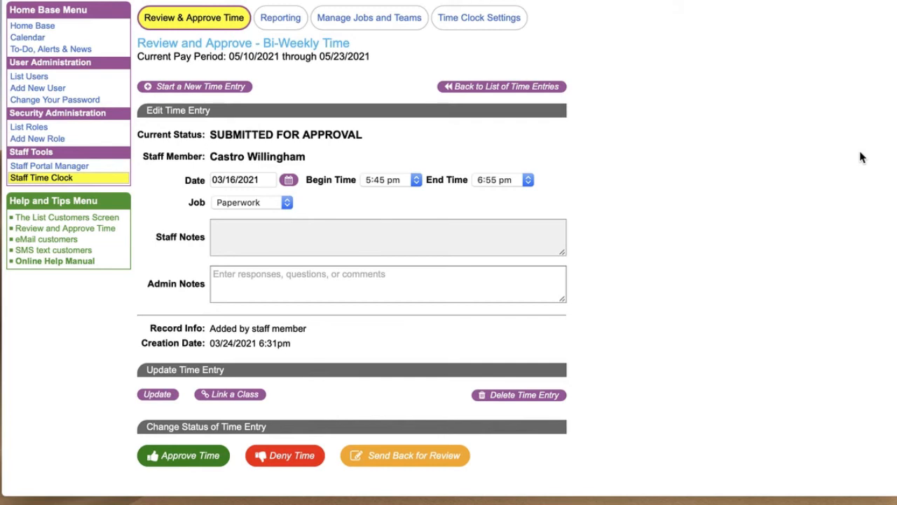
click(286, 203)
click(346, 201)
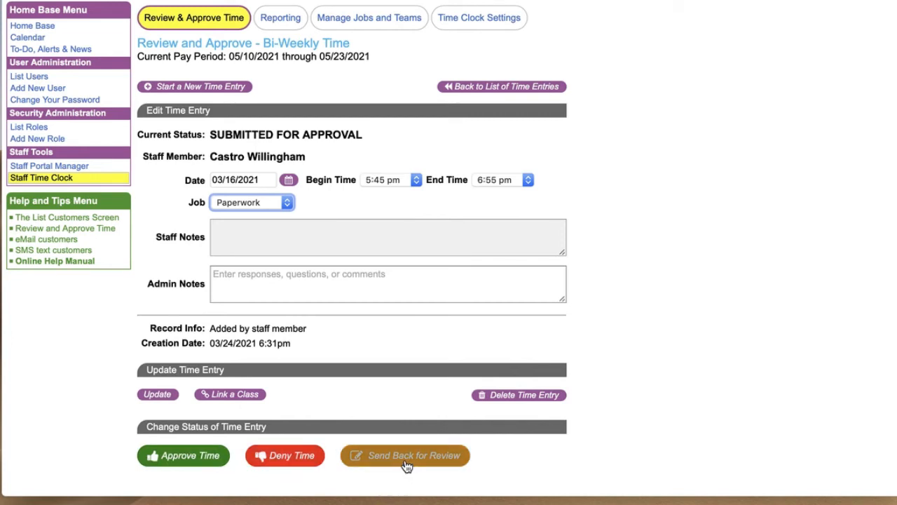
click(236, 276)
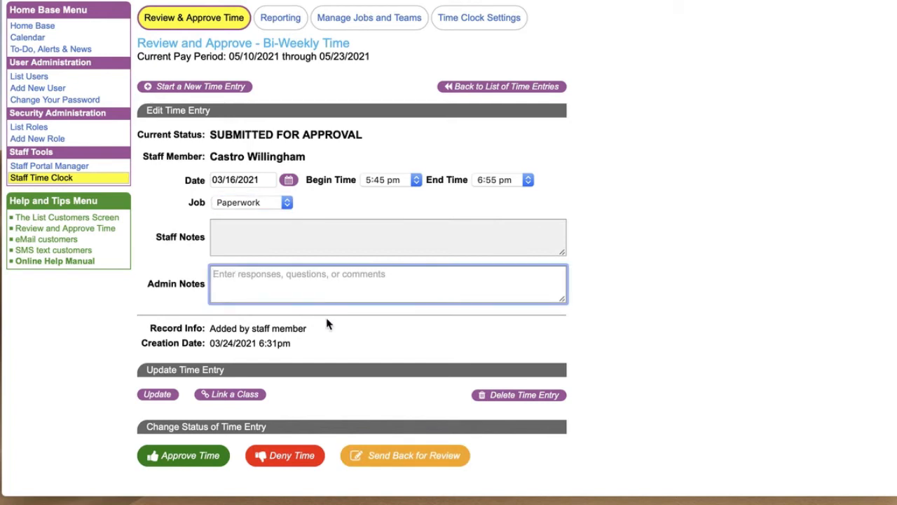
text(Please )
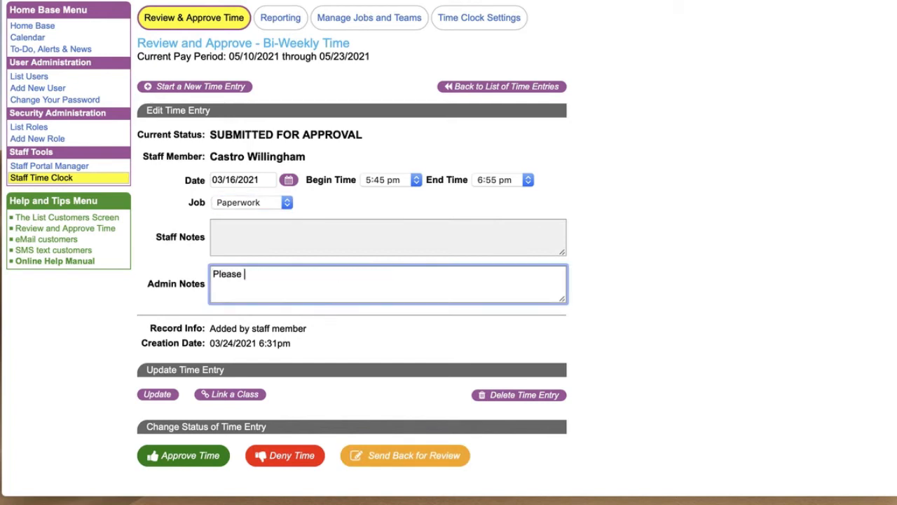
text(give me a call about this entry?)
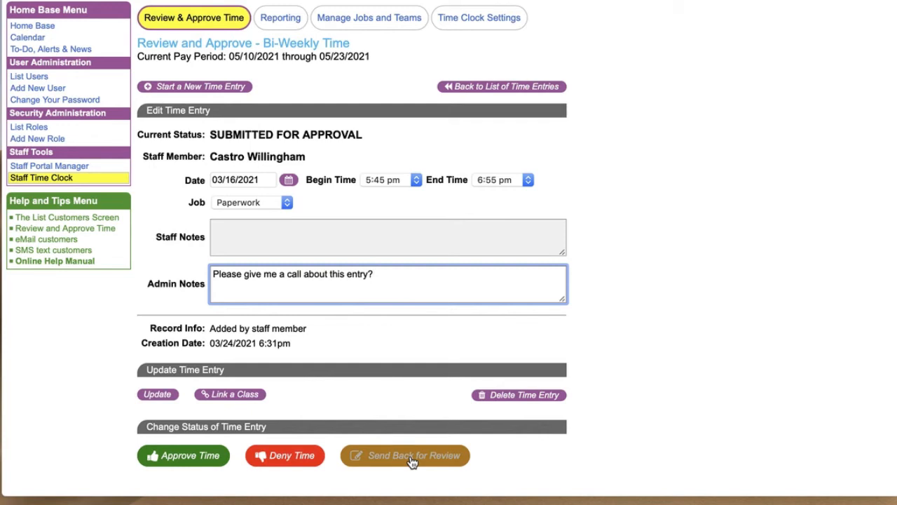
click(518, 92)
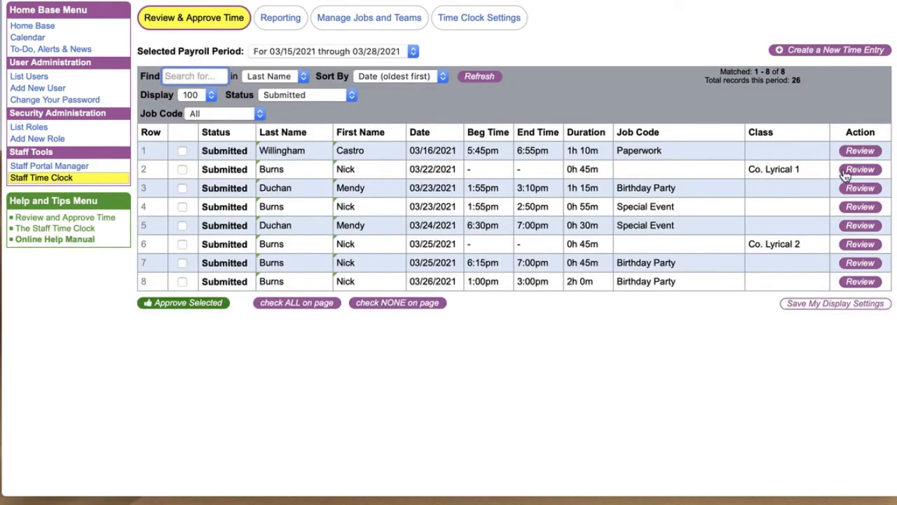
Review the 03/22/2021 Co. Lyrical 1 entry, and start a new time entry for another staff member dated 05/13/2021.
click(865, 172)
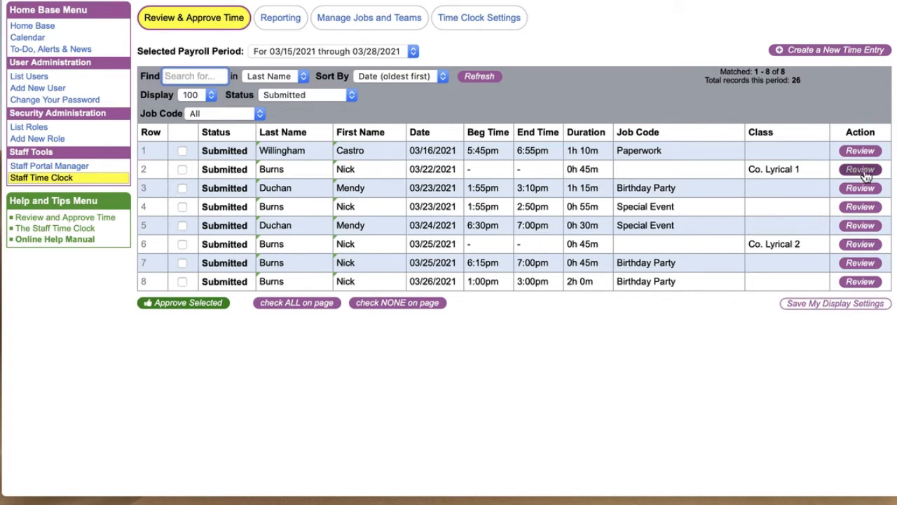
click(865, 171)
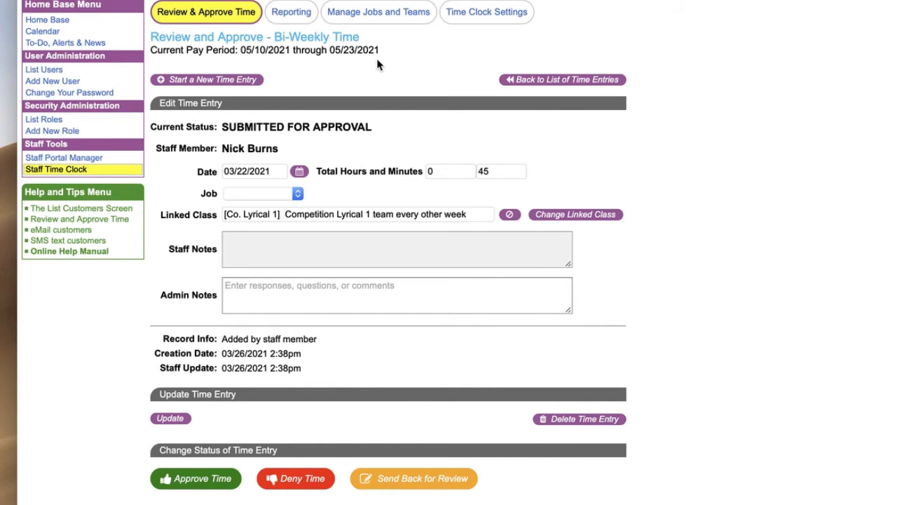
click(198, 82)
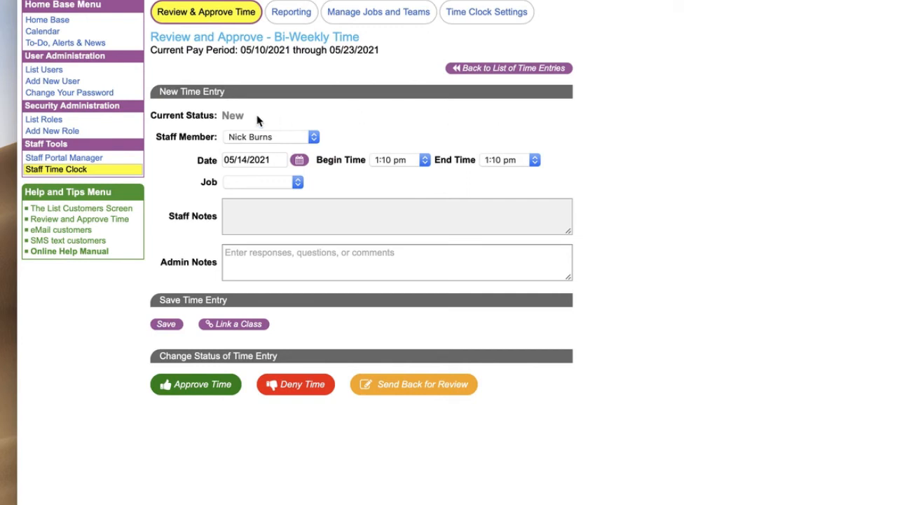
click(312, 138)
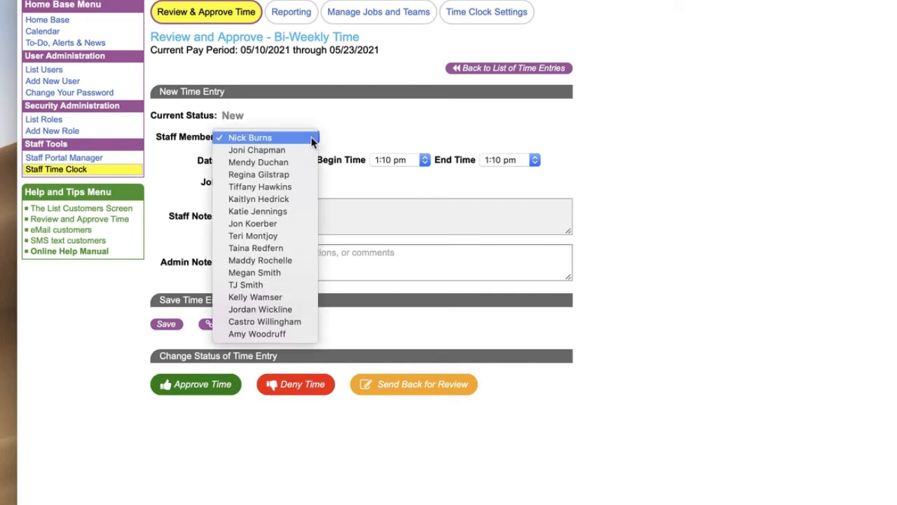
click(274, 224)
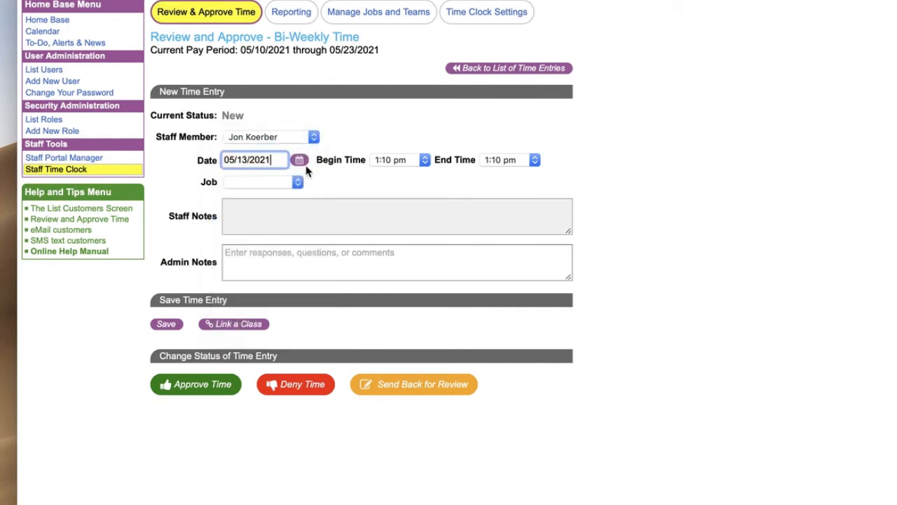
Set the new time entry to 12:00 pm through 1:45 pm with the Paperwork job and save it.
click(424, 160)
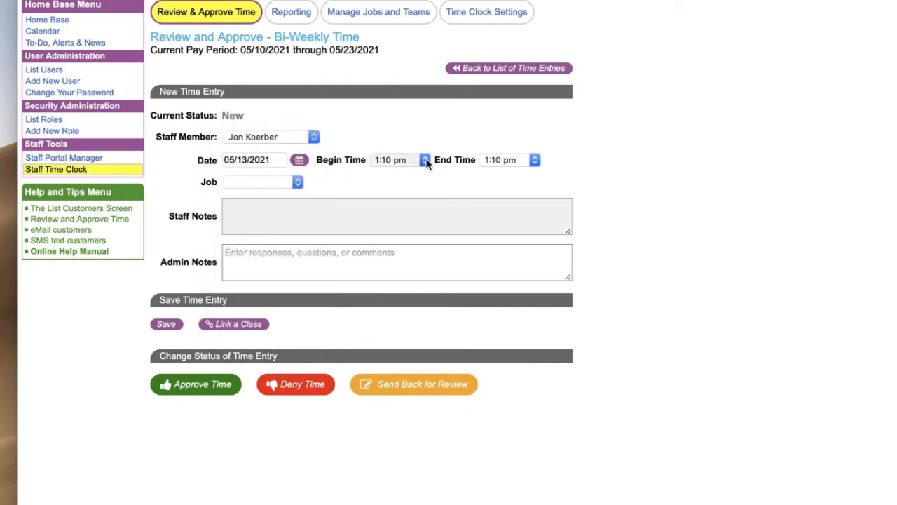
click(421, 4)
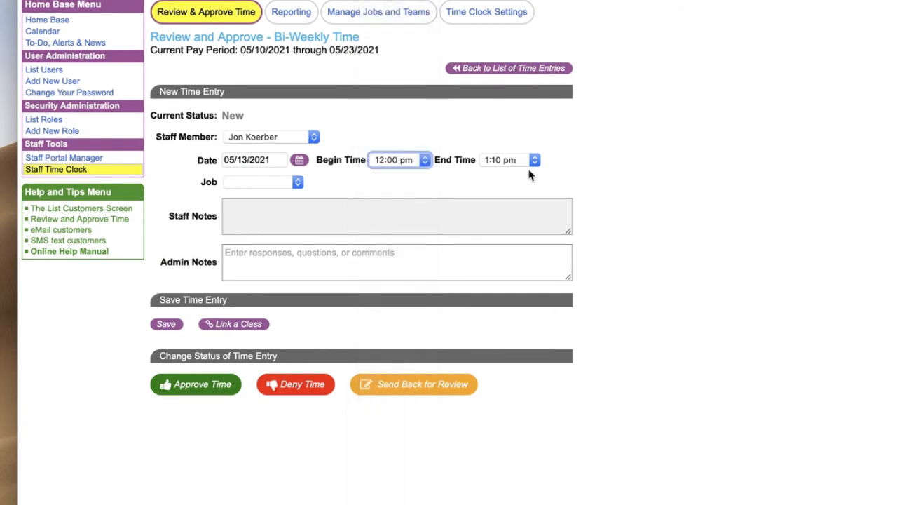
click(530, 165)
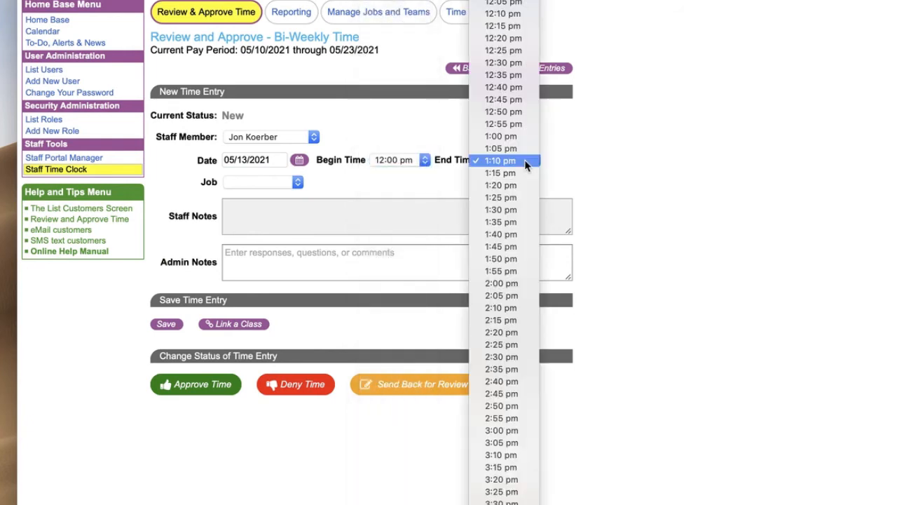
click(514, 247)
click(294, 183)
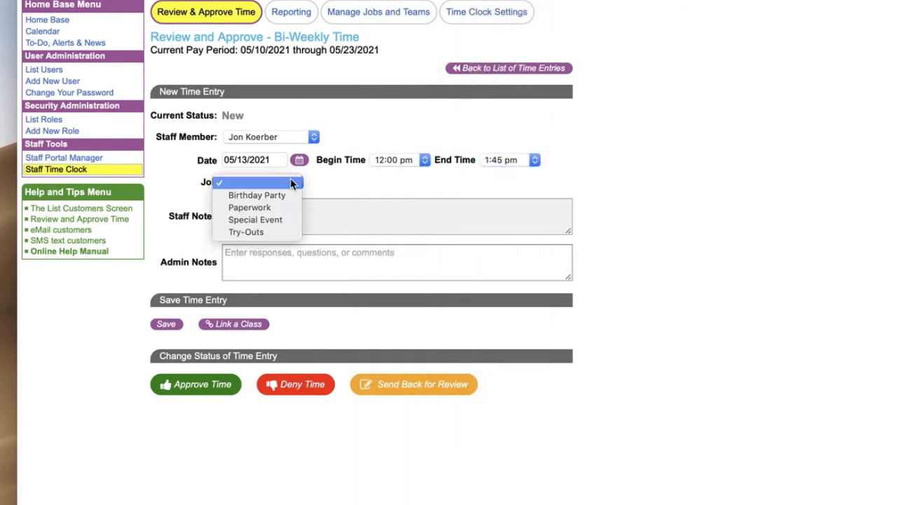
click(277, 206)
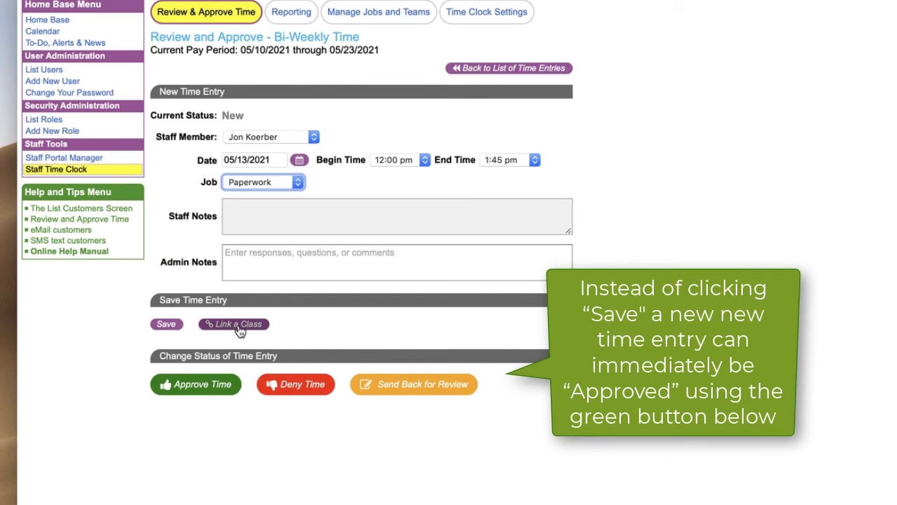
click(166, 324)
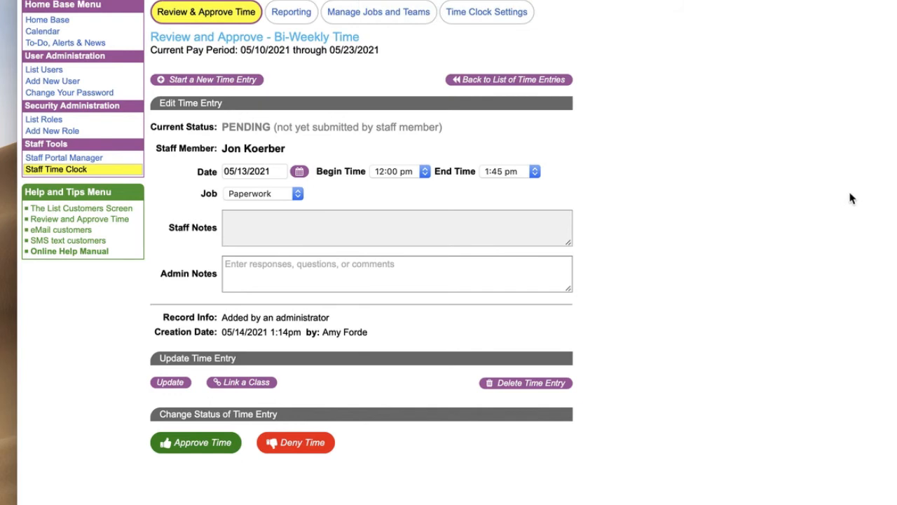
Return to the list of time entries and show only the approved ones for the payroll period 03/15/2021 through 03/28/2021.
click(507, 81)
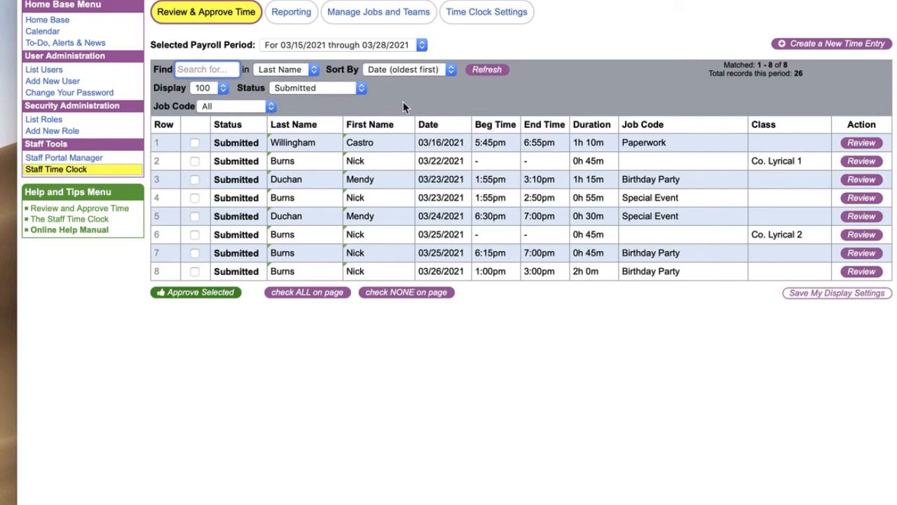
click(343, 90)
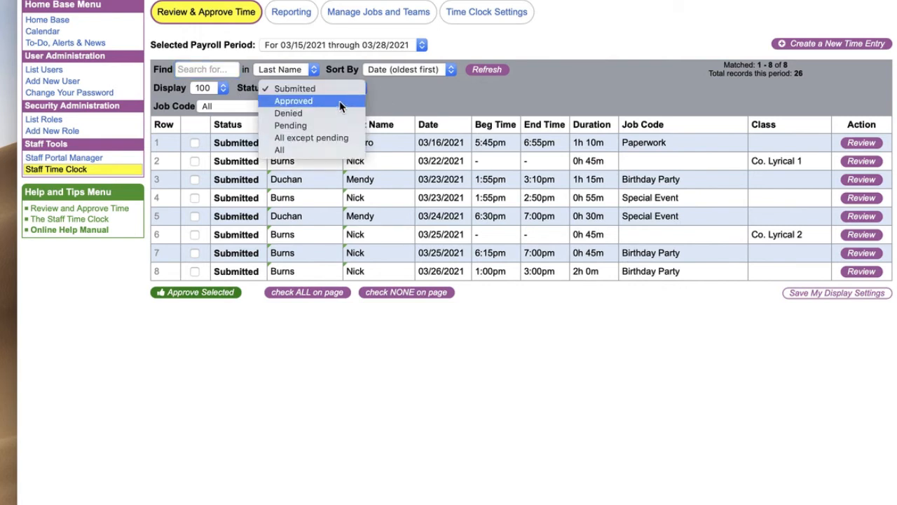
click(341, 103)
click(486, 69)
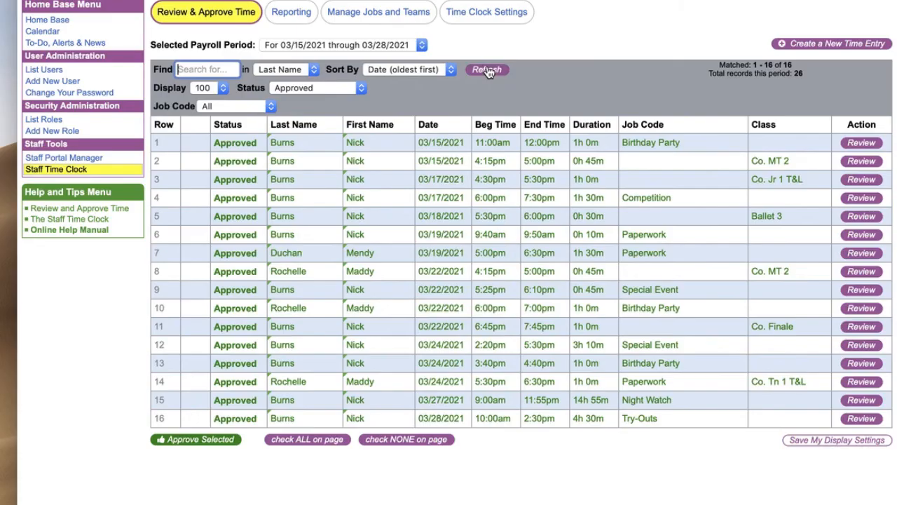
Show the denied time entries for the same payroll period, followed by the pending ones.
click(343, 91)
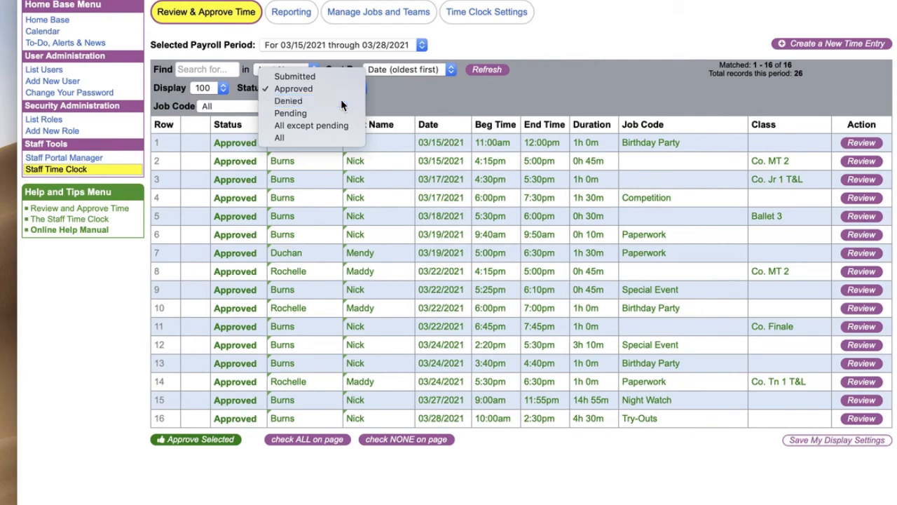
click(341, 104)
click(487, 70)
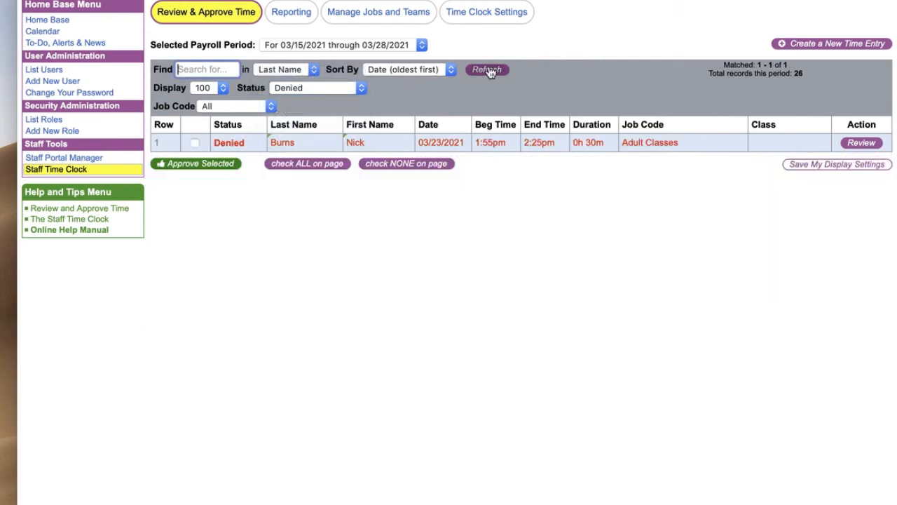
click(365, 89)
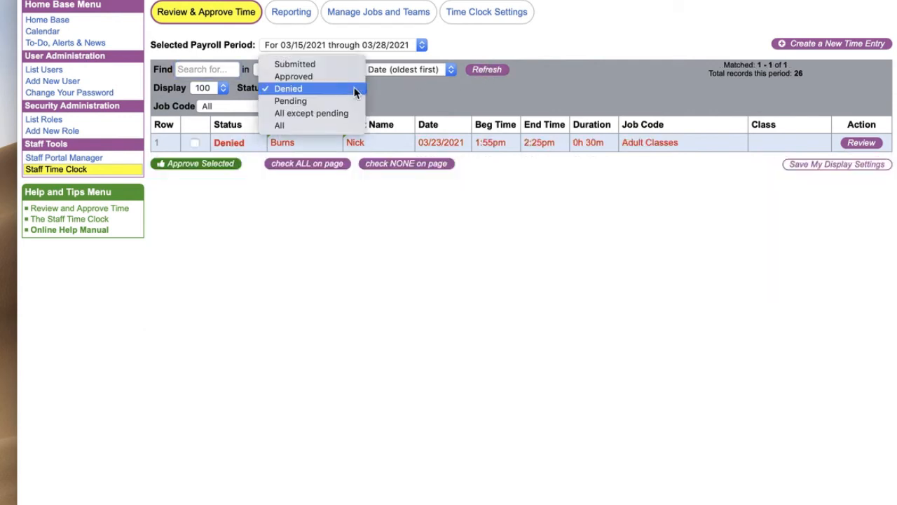
click(349, 101)
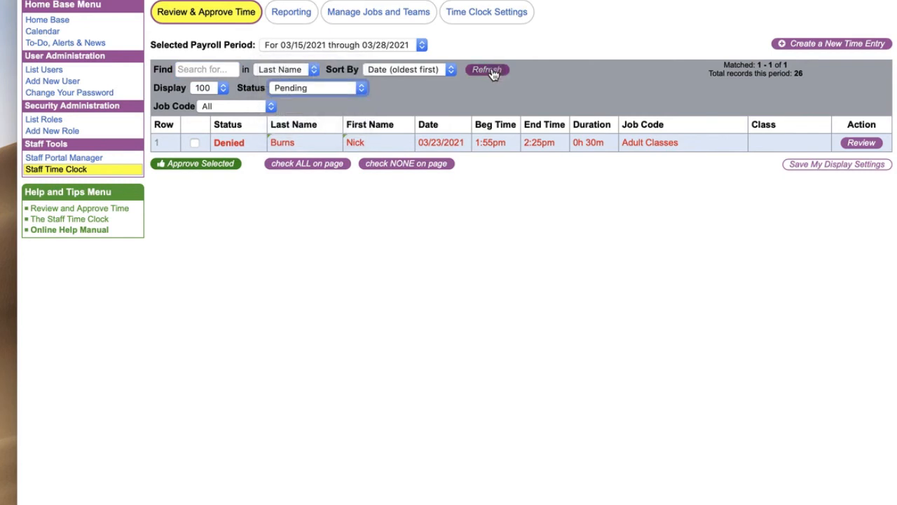
click(487, 70)
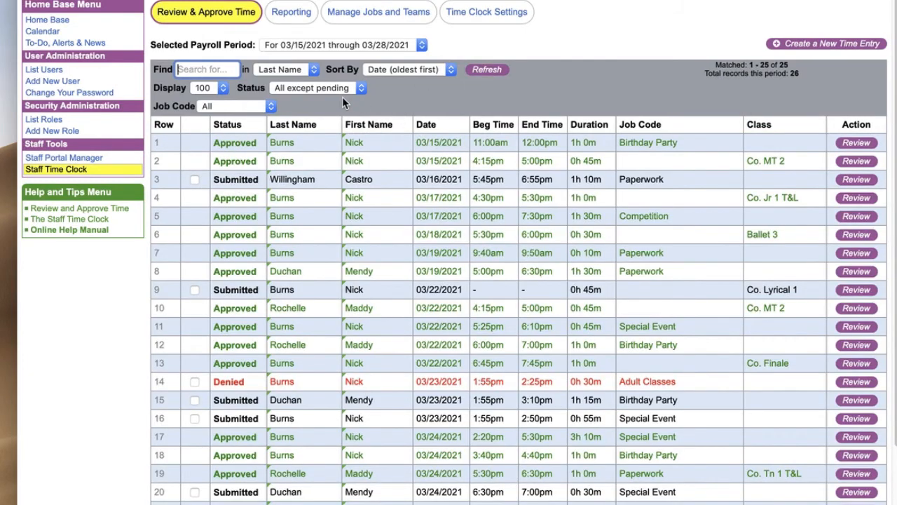
Look through the time entries of every status except pending, and set the status filter back to Submitted.
mouse_move(370, 174)
scroll(370, 175, down, 3)
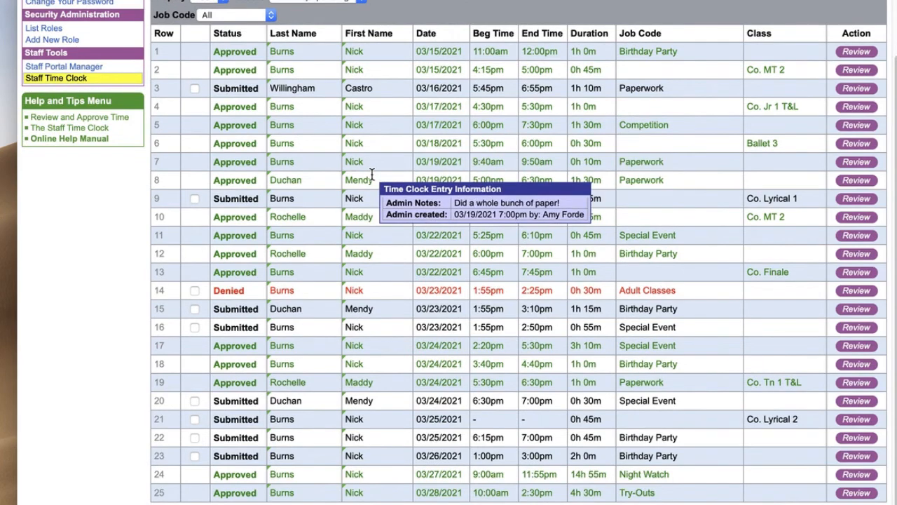
scroll(370, 178, up, 3)
click(342, 91)
click(294, 40)
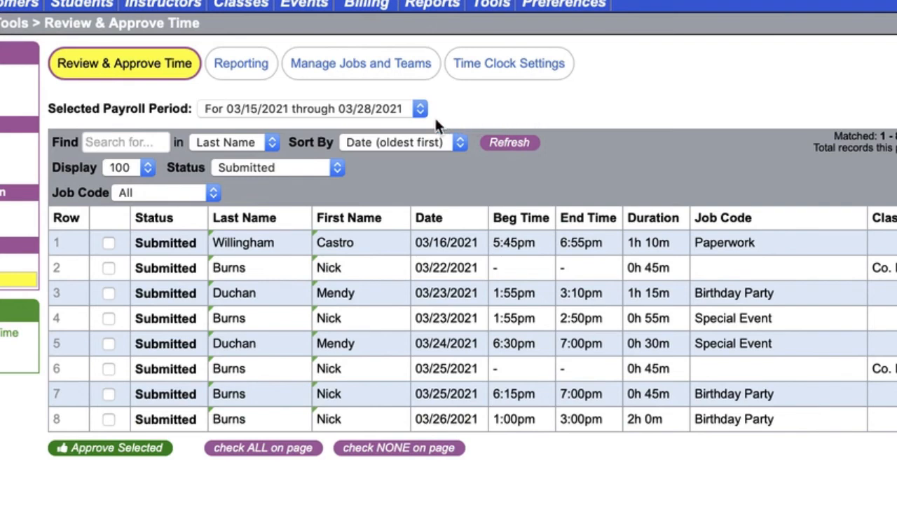
Open the Live Time Report for 03/15/2021 through 03/28/2021 for the first listed staff member, and examine time by job and class, rates and estimated pay.
click(241, 71)
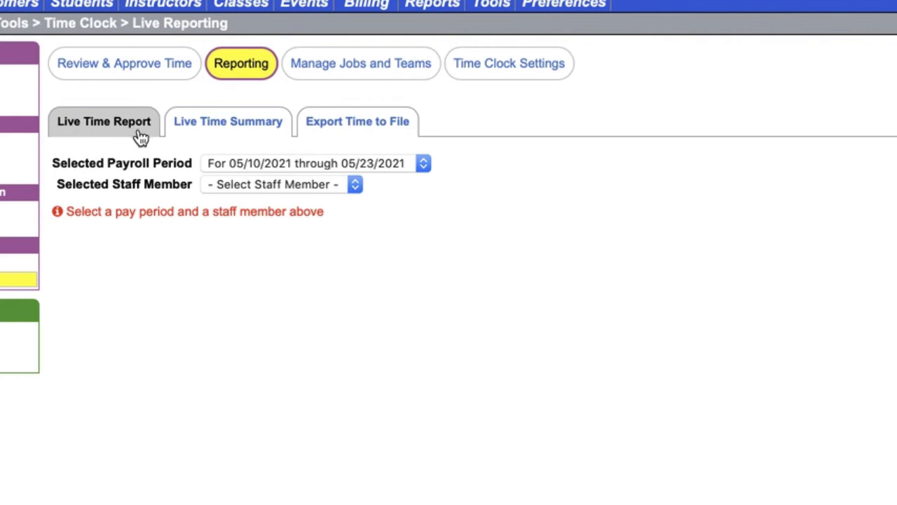
click(421, 164)
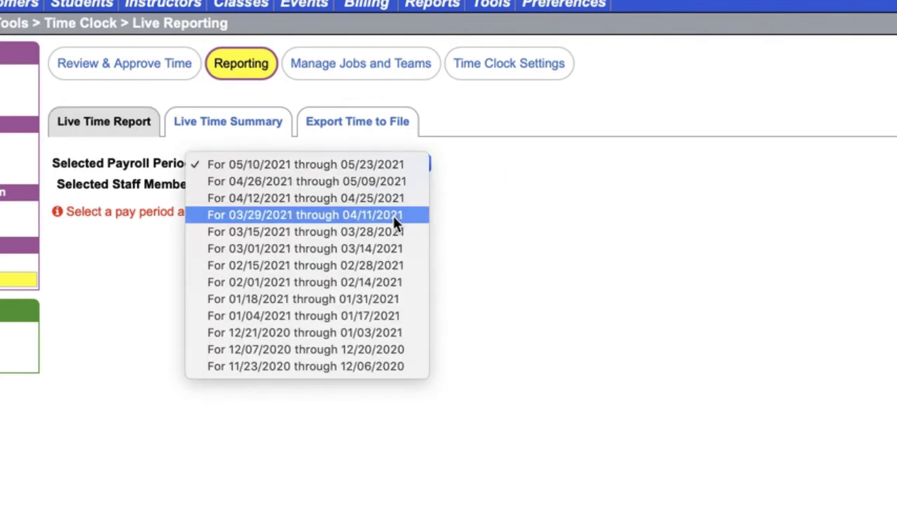
click(390, 236)
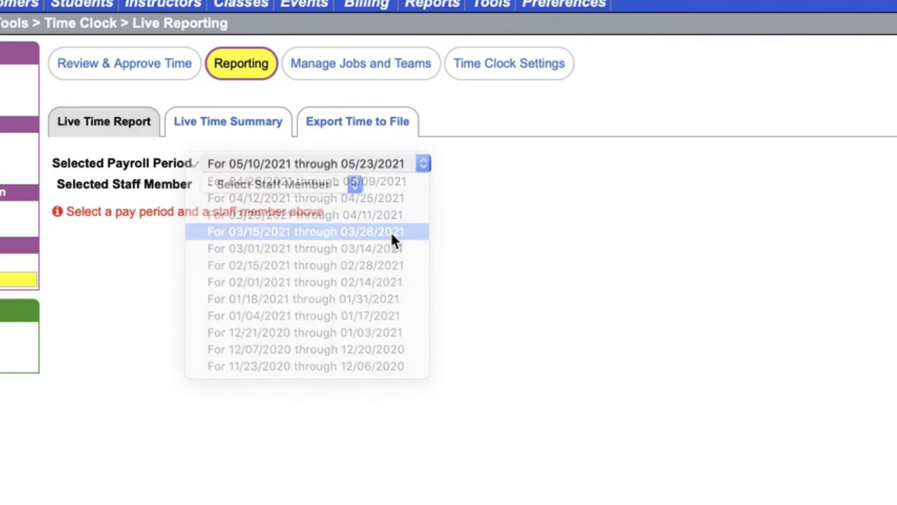
click(333, 184)
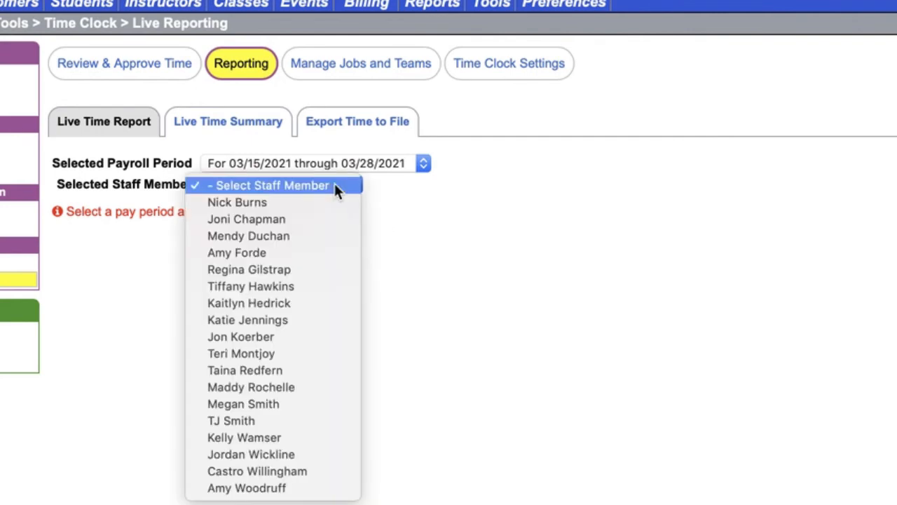
click(331, 201)
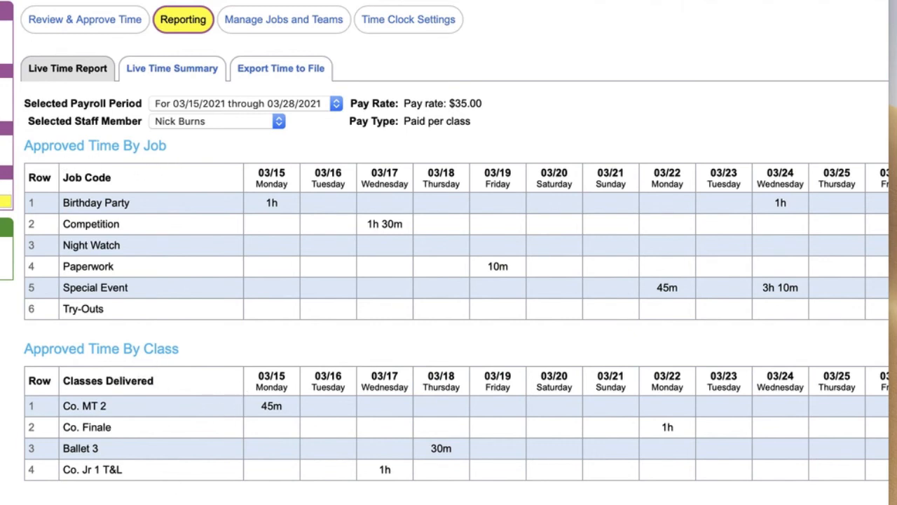
scroll(445, 248, right, 6)
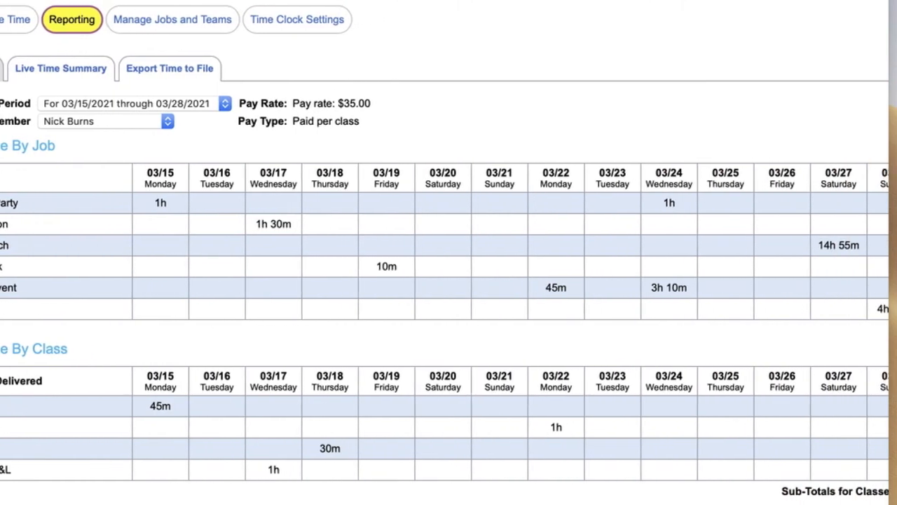
scroll(312, 483, right, 3)
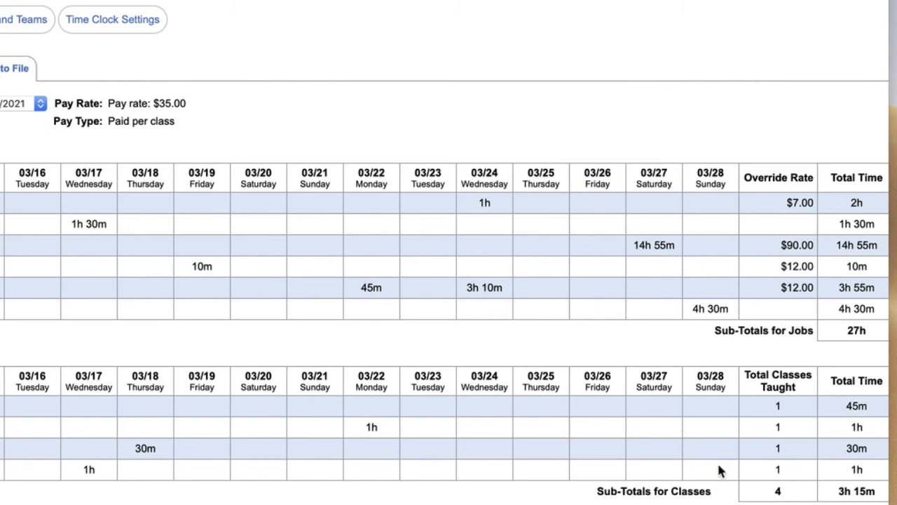
scroll(708, 219, right, 4)
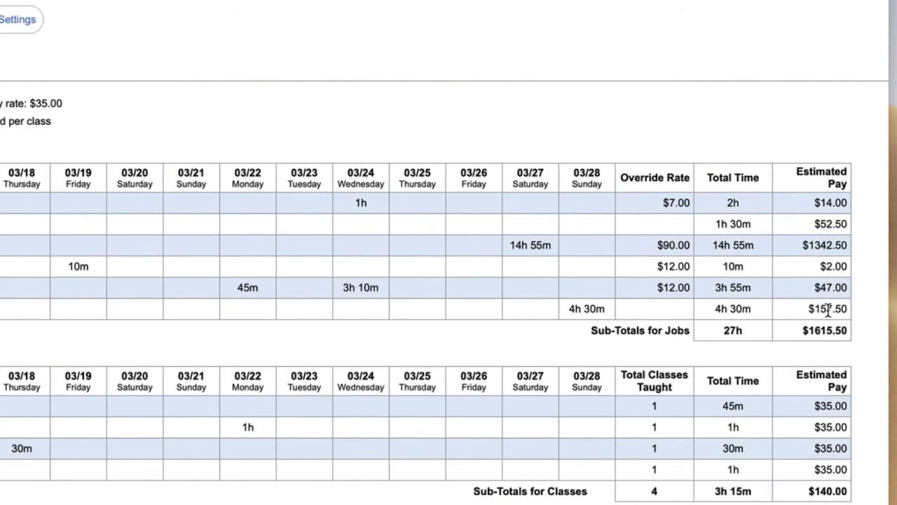
scroll(449, 280, left, 10)
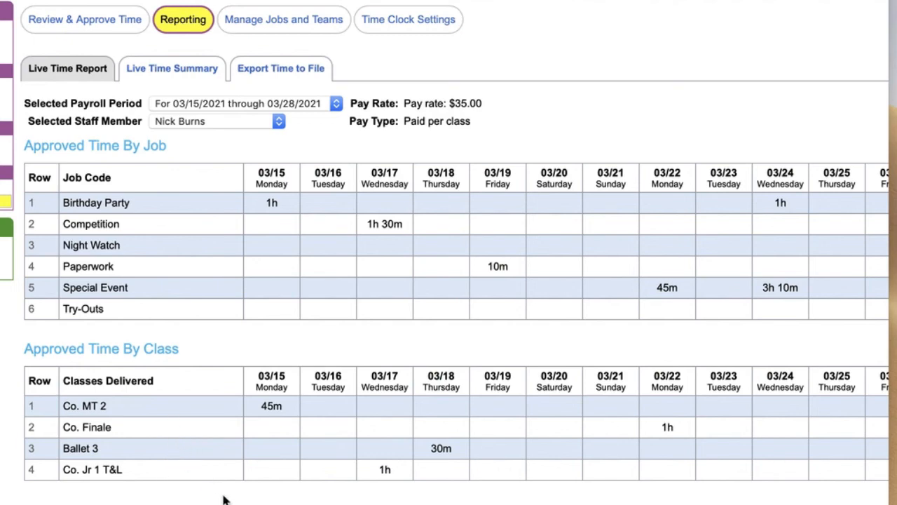
scroll(449, 253, right, 10)
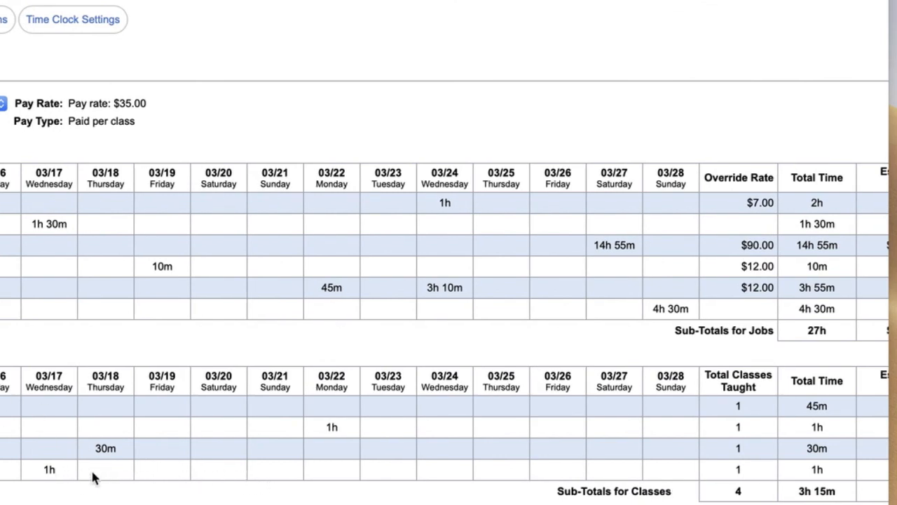
scroll(449, 280, right, 3)
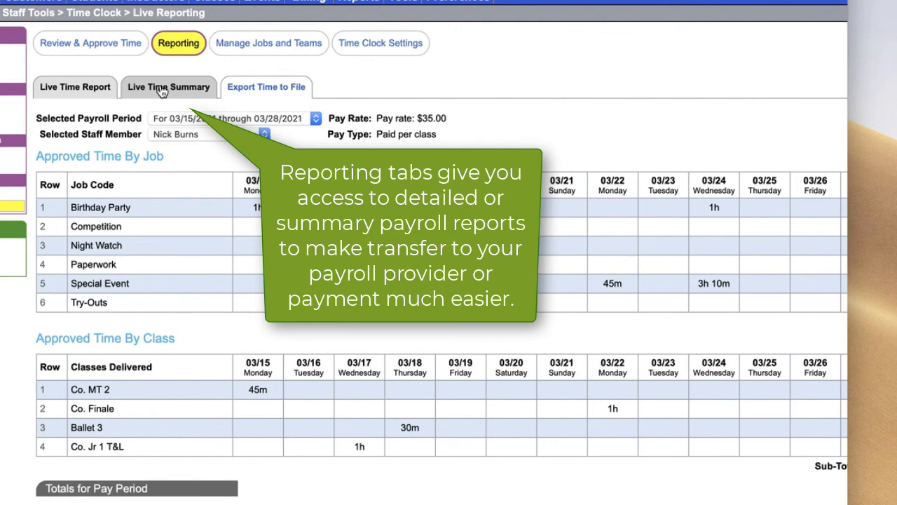
Open the Live Time Summary for 03/15/2021 through 03/28/2021 and examine the approved time and estimated pay of all staff members.
click(161, 89)
click(421, 126)
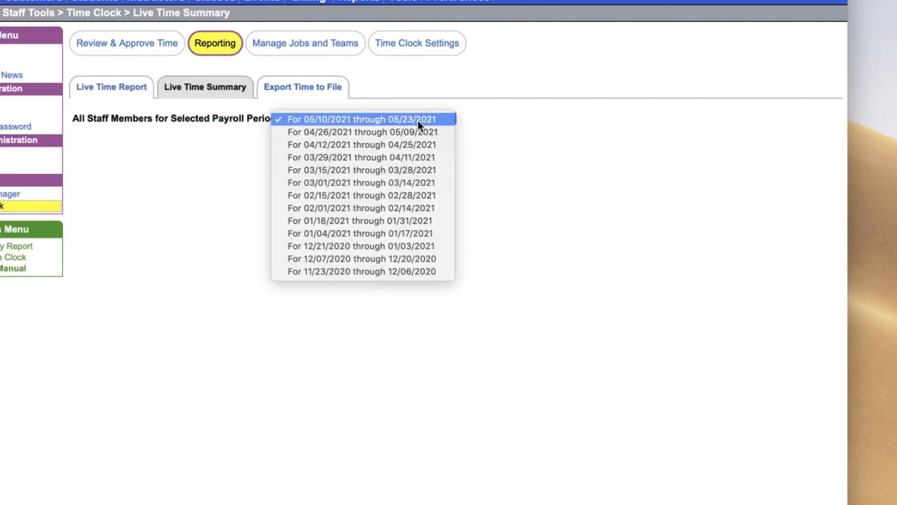
click(412, 171)
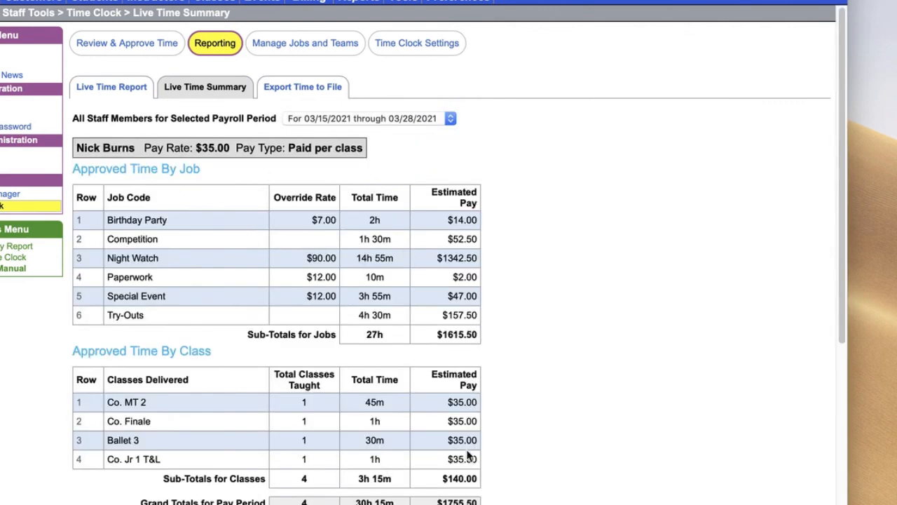
scroll(534, 354, down, 5)
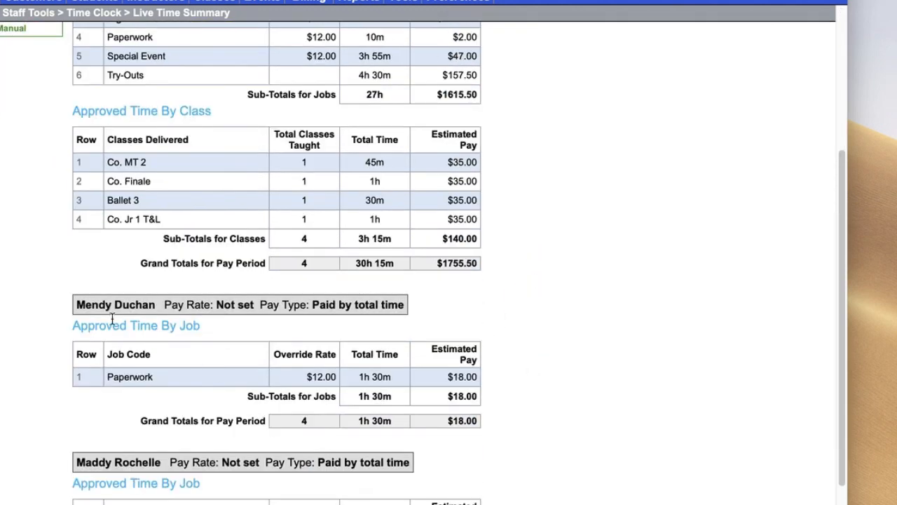
scroll(476, 445, down, 1)
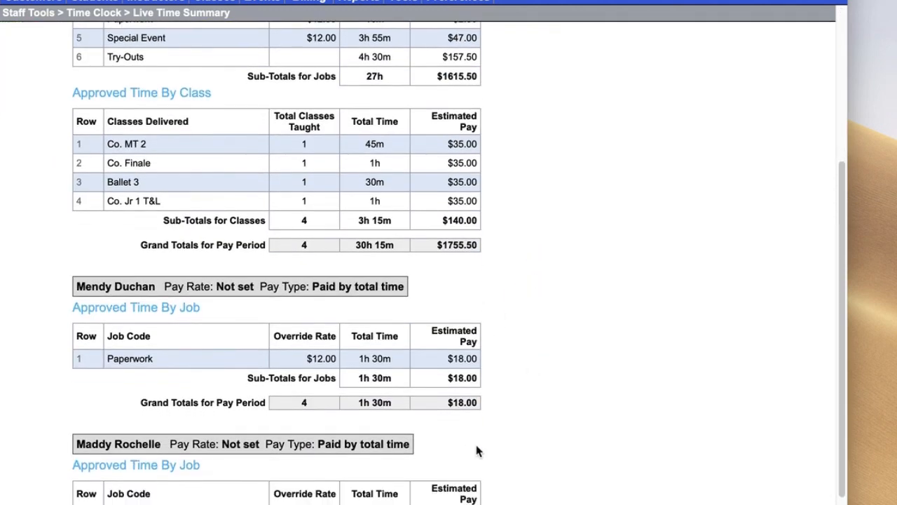
scroll(372, 484, down, 2)
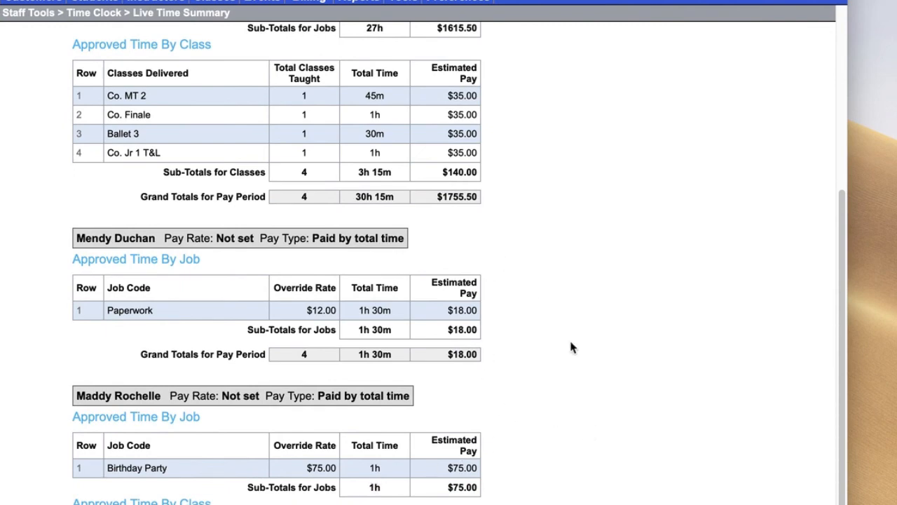
scroll(565, 476, up, 10)
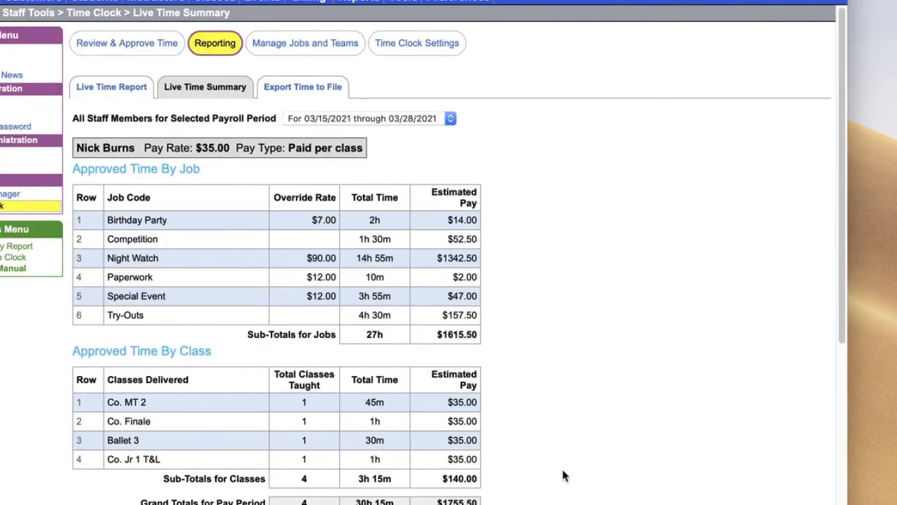